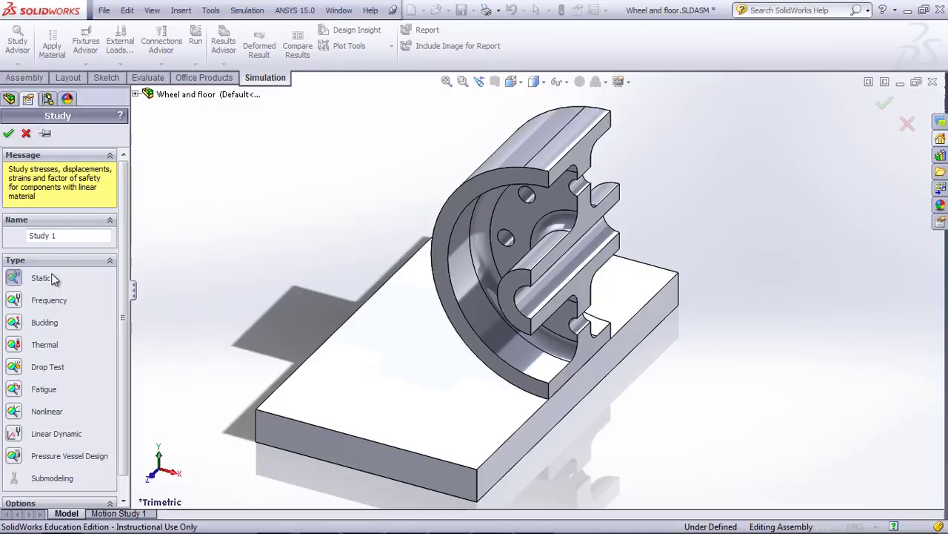
- Create a Static simulation study named Study 1
left_click(9, 133)
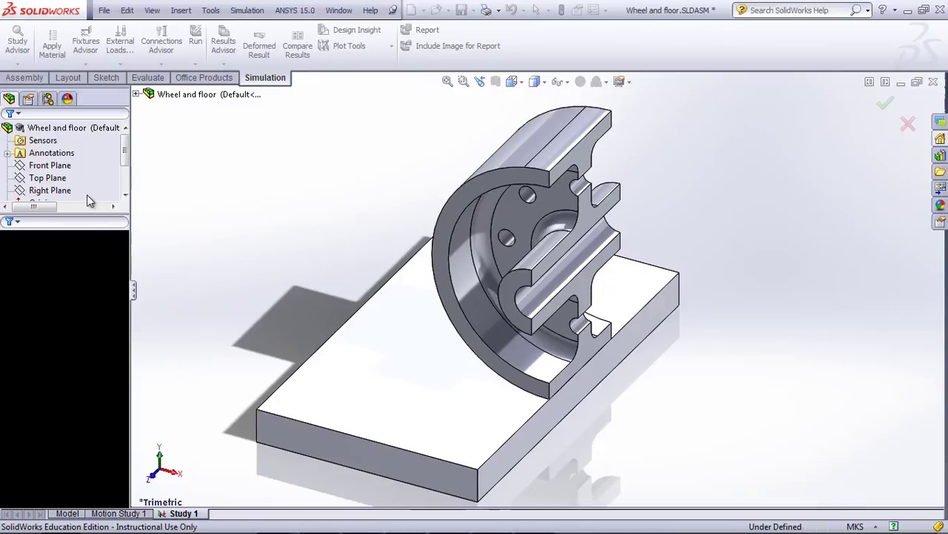
left_click(36, 249)
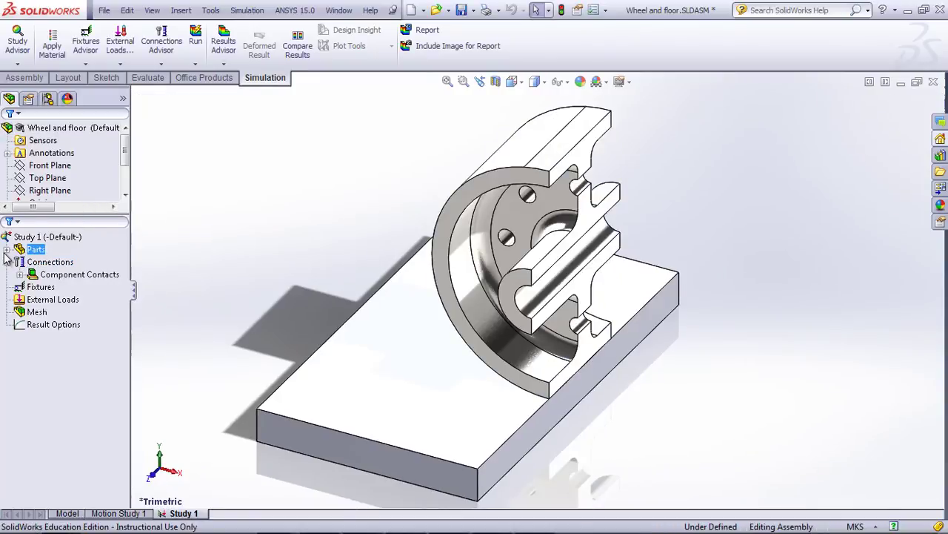
- Switch to Applying Bearing Loads.pdf in Foxit Reader to check the SolidWorks materials, contacts and boundary conditions, and return to SolidWorks
mouse_move(198, 525)
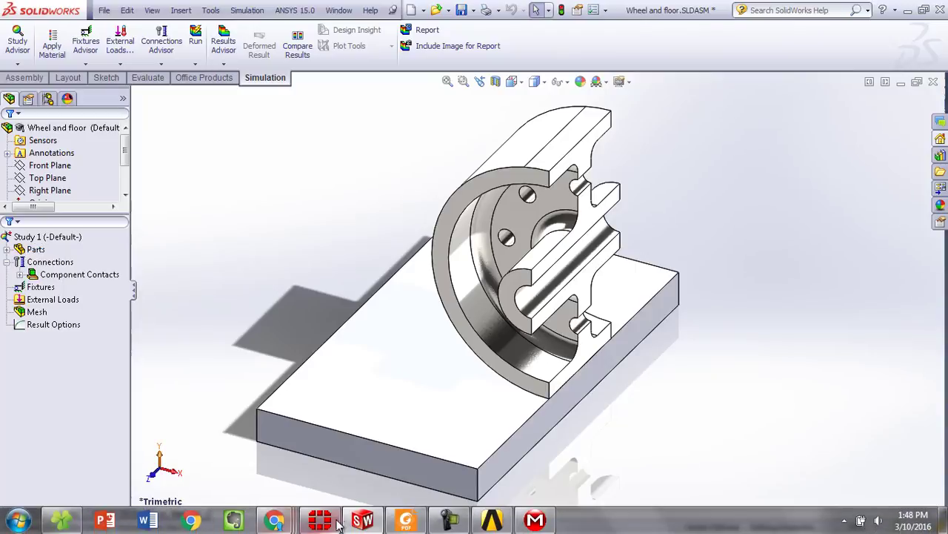
left_click(411, 524)
scroll(751, 201, "up", 10)
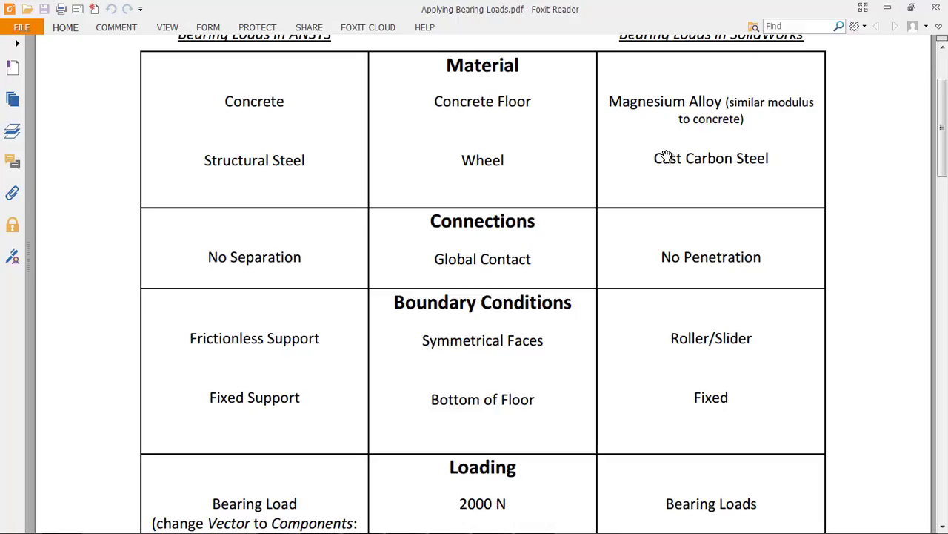
key("alt+Tab")
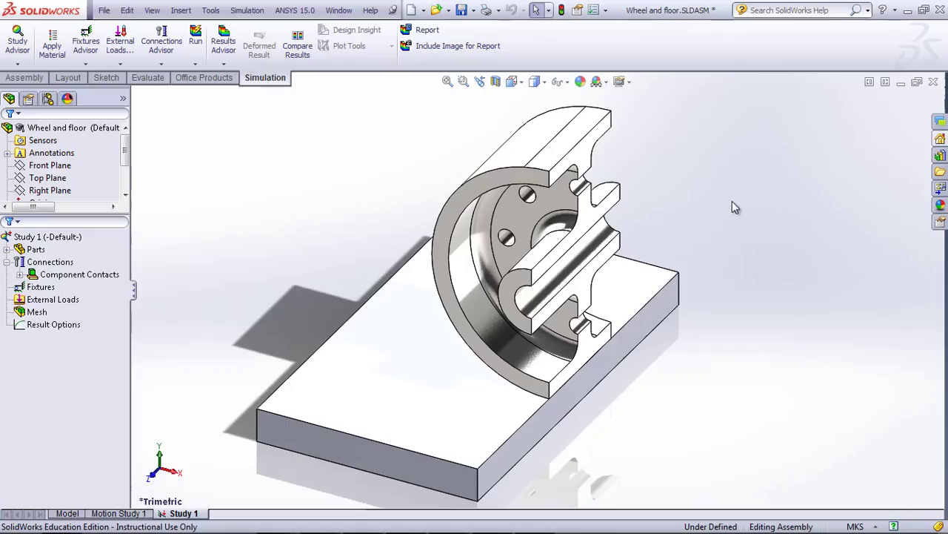
- Apply Magnesium Alloy from the Other Alloys category to the Concrete_floor-1 part in the study
left_click(6, 249)
left_click(32, 262)
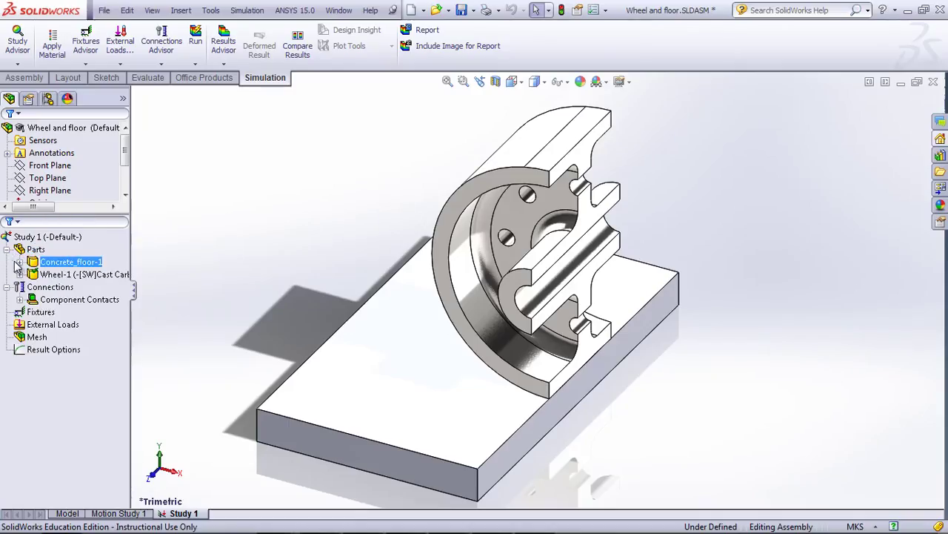
right_click(60, 263)
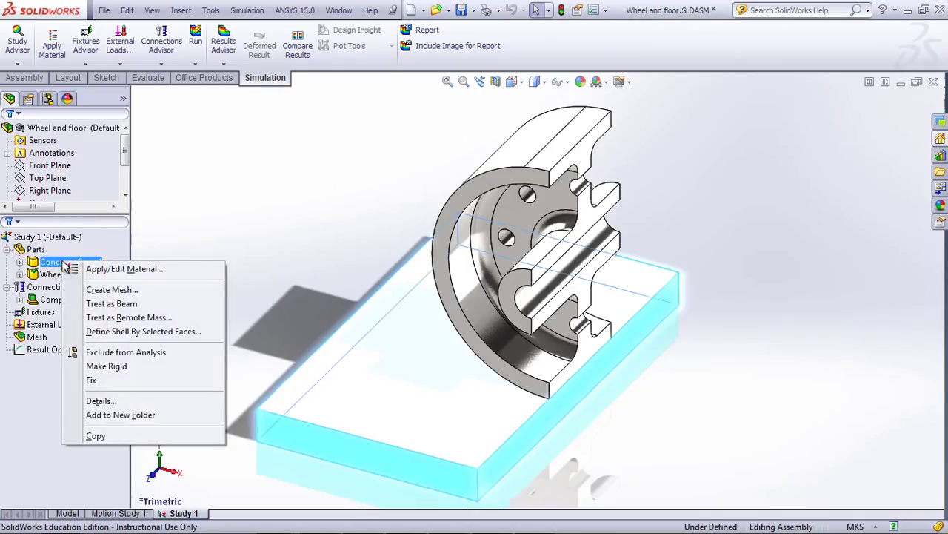
left_click(108, 270)
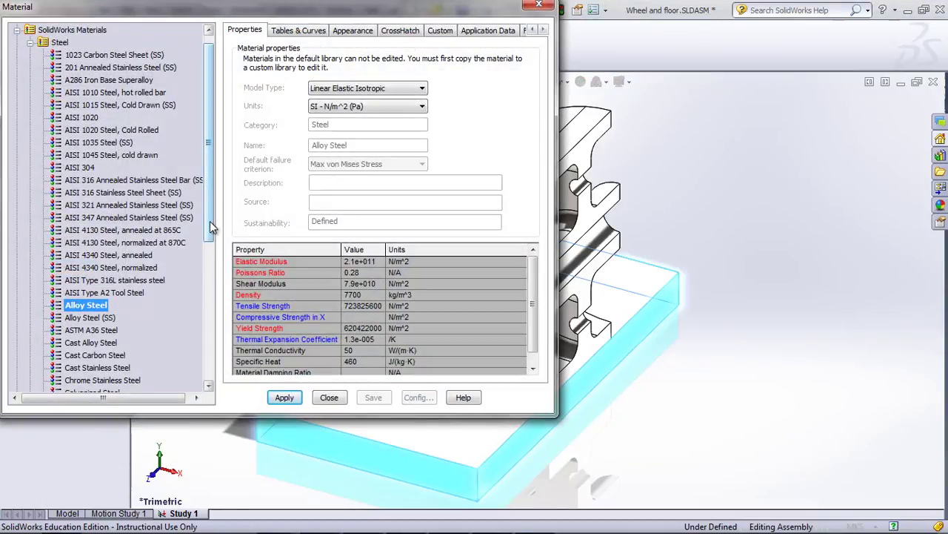
left_click(29, 42)
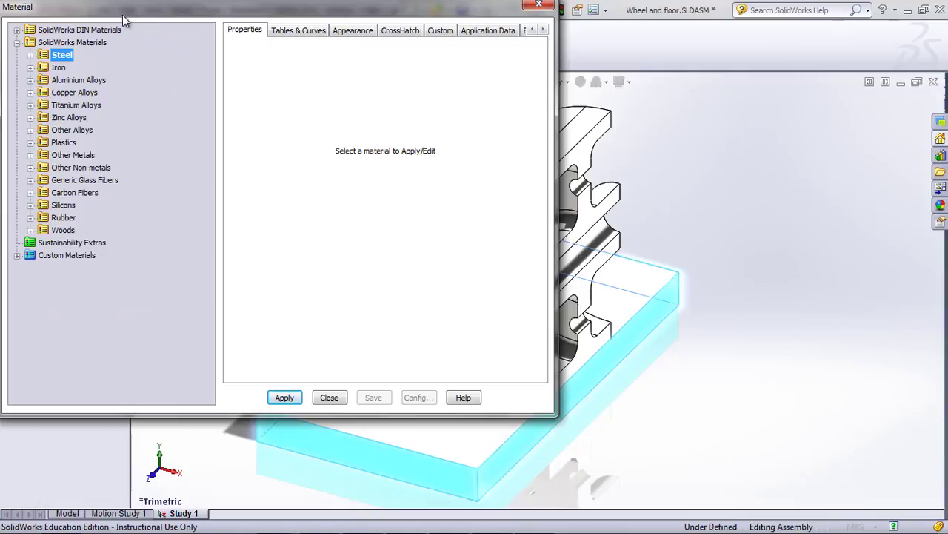
left_click_drag(123, 15, 240, 36)
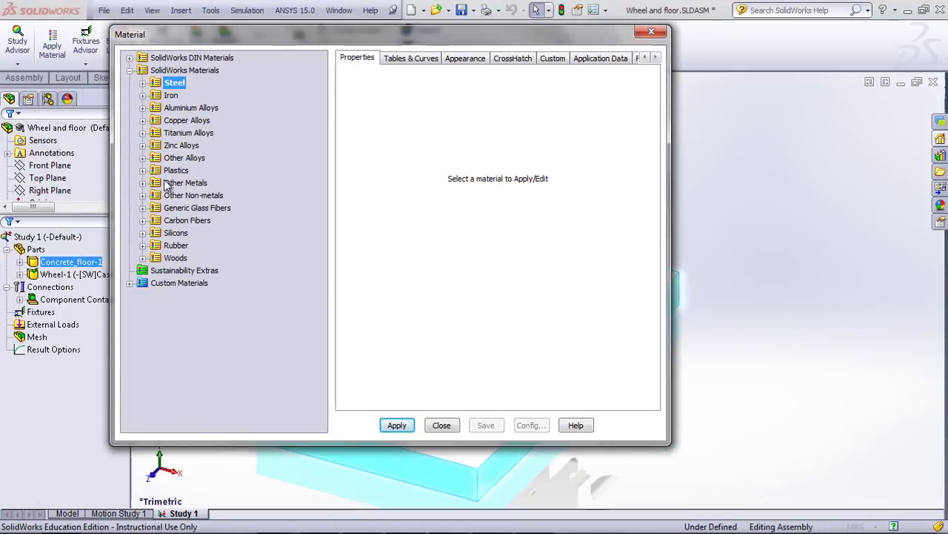
left_click(143, 158)
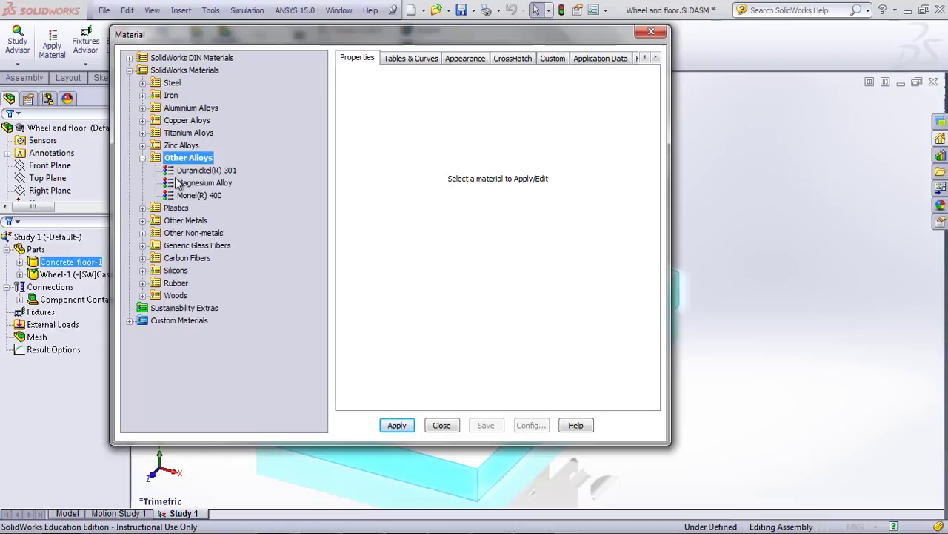
left_click(179, 183)
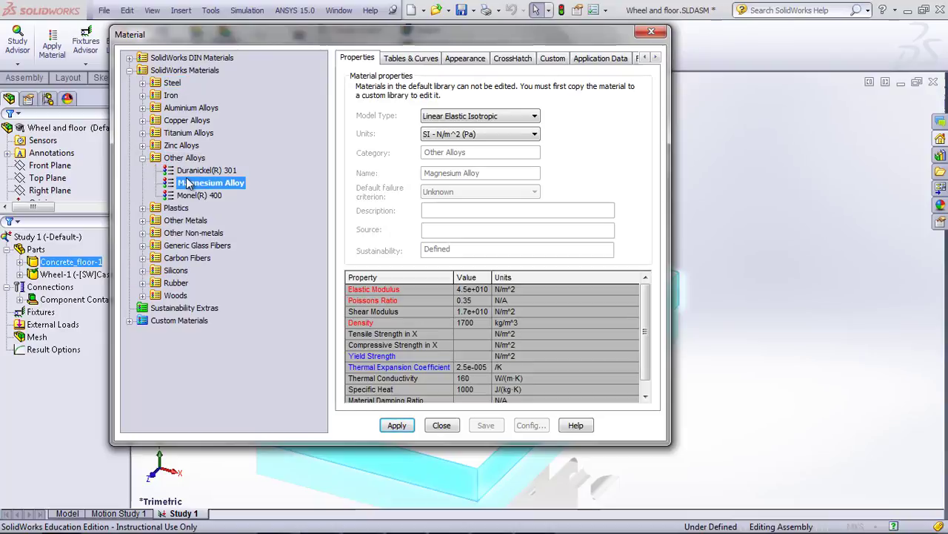
left_click(398, 426)
left_click(442, 425)
- Apply Cast Carbon Steel to the Wheel-1 part in the study
left_click(111, 299)
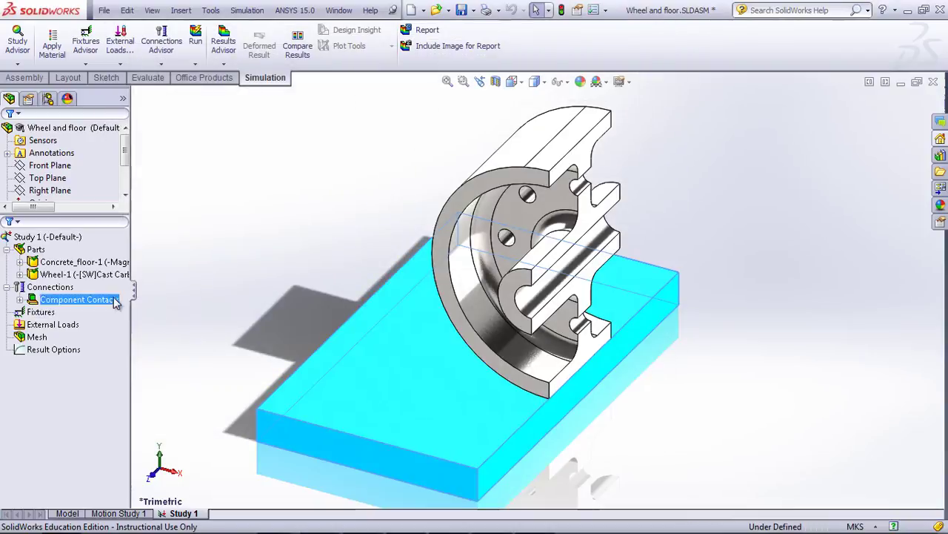
left_click(85, 276)
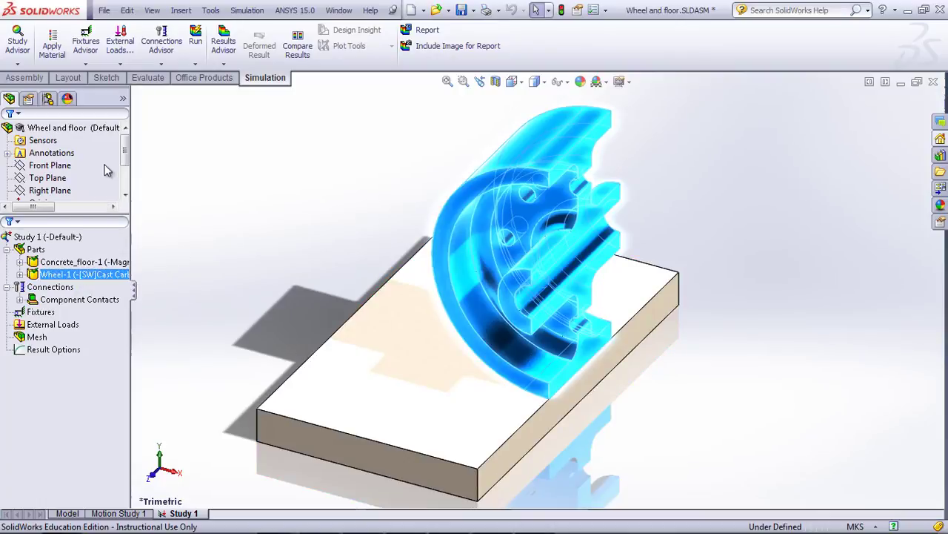
left_click_drag(125, 149, 124, 182)
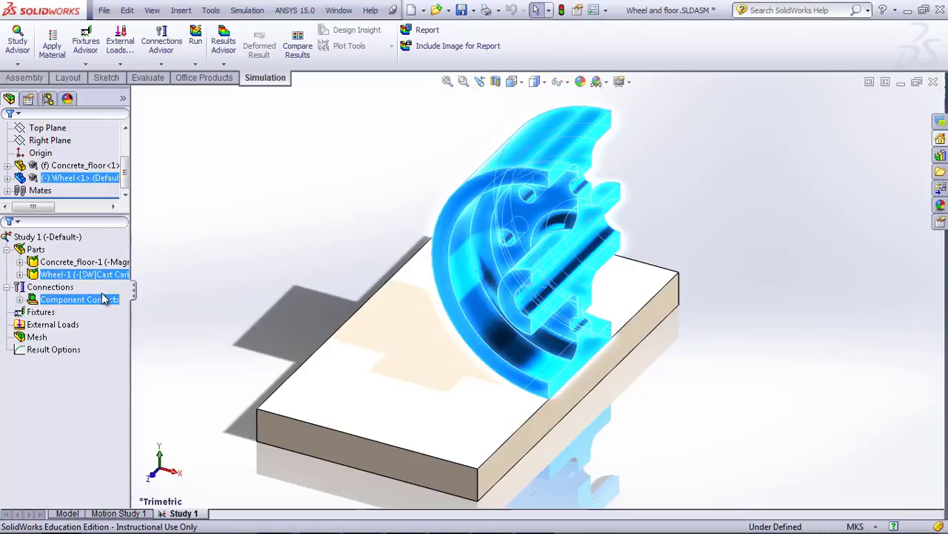
right_click(117, 274)
left_click(152, 279)
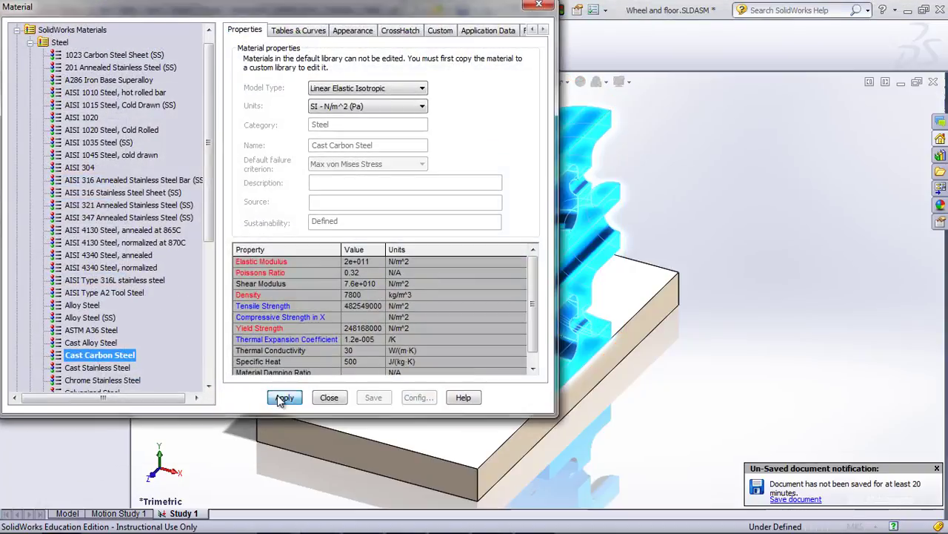
left_click(330, 397)
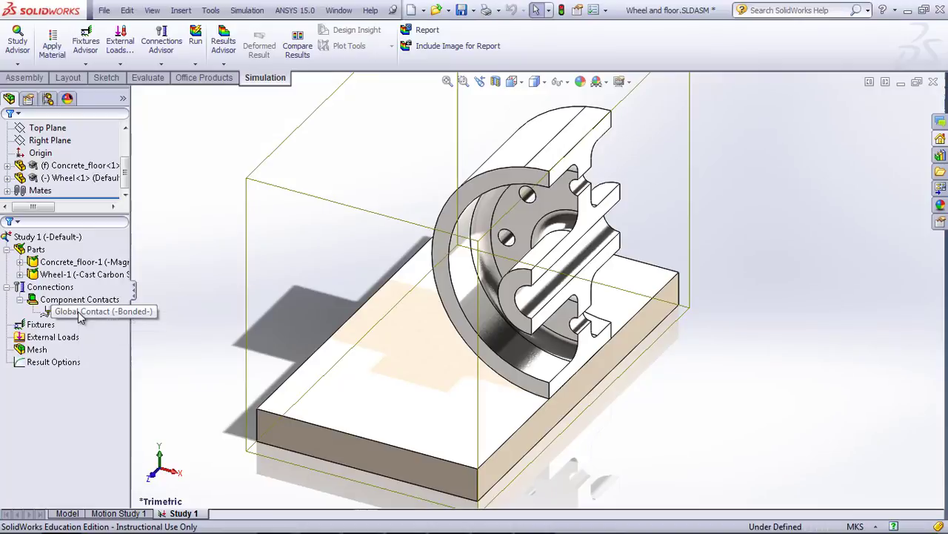
- Set the global contact of the assembly to No Penetration
right_click(80, 314)
left_click(107, 340)
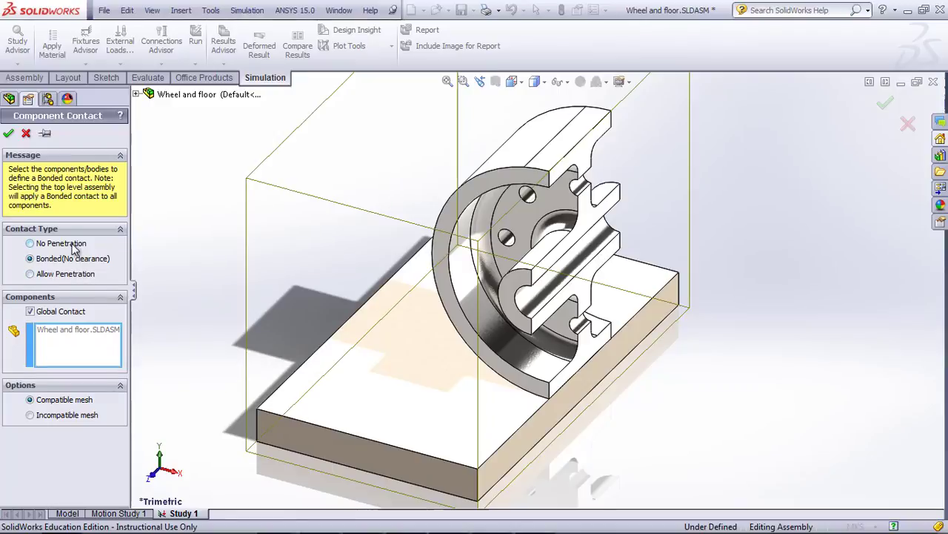
left_click(30, 244)
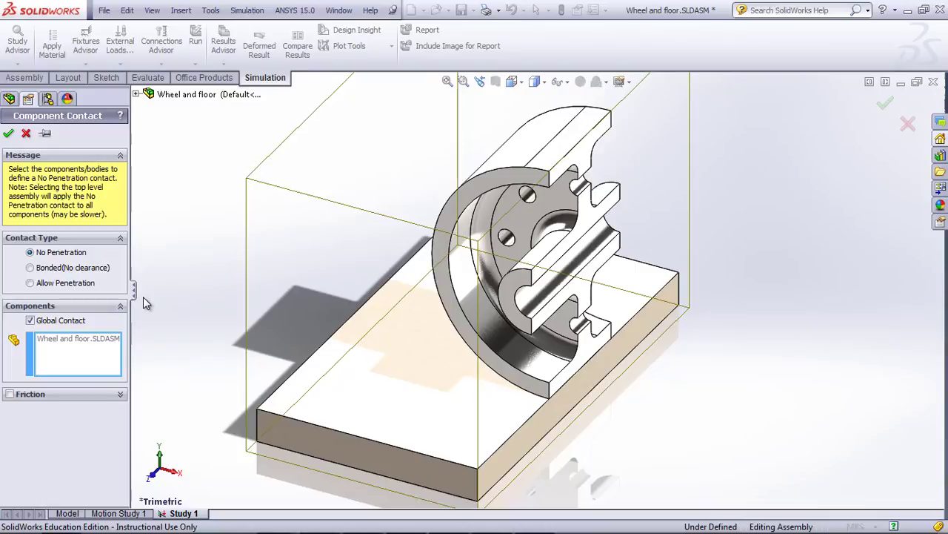
left_click(8, 133)
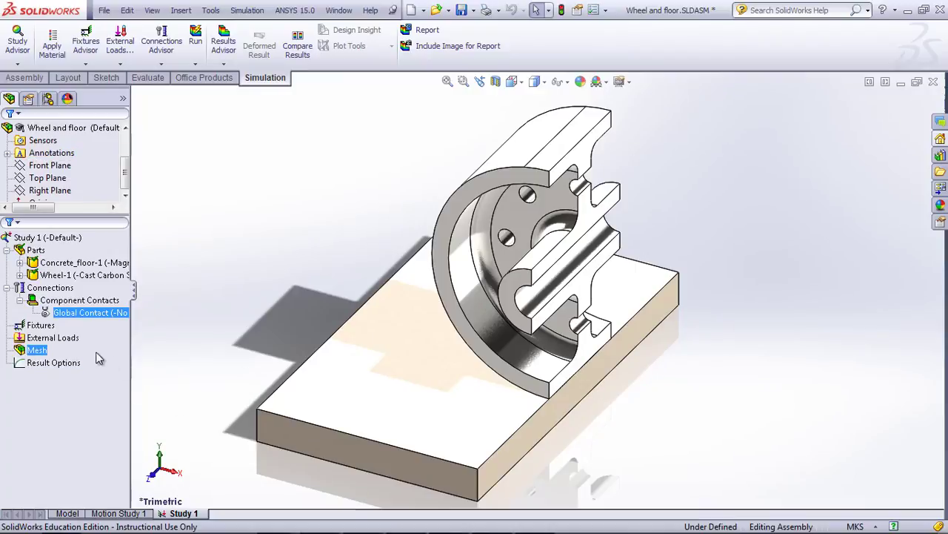
- Apply a Fixed Geometry fixture to the bottom face of the concrete floor
left_click(52, 327)
right_click(50, 334)
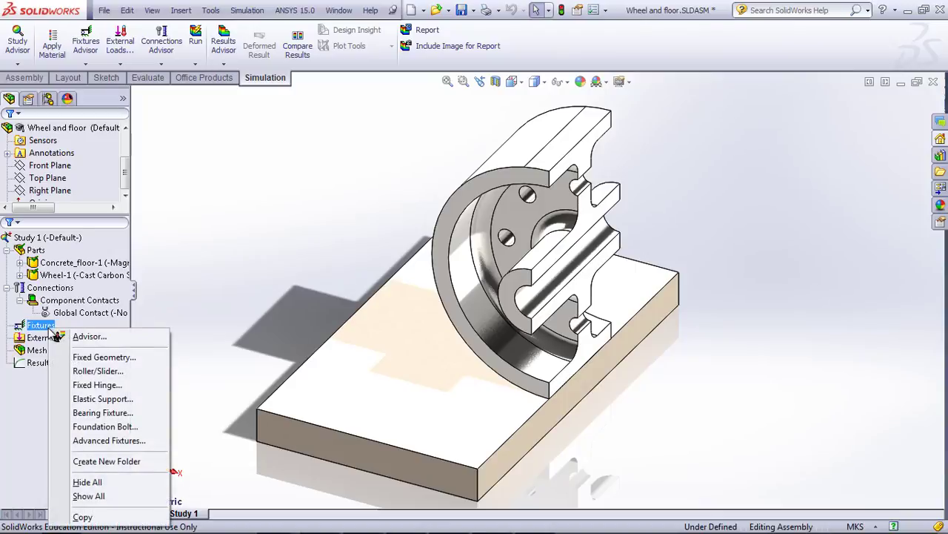
left_click(96, 357)
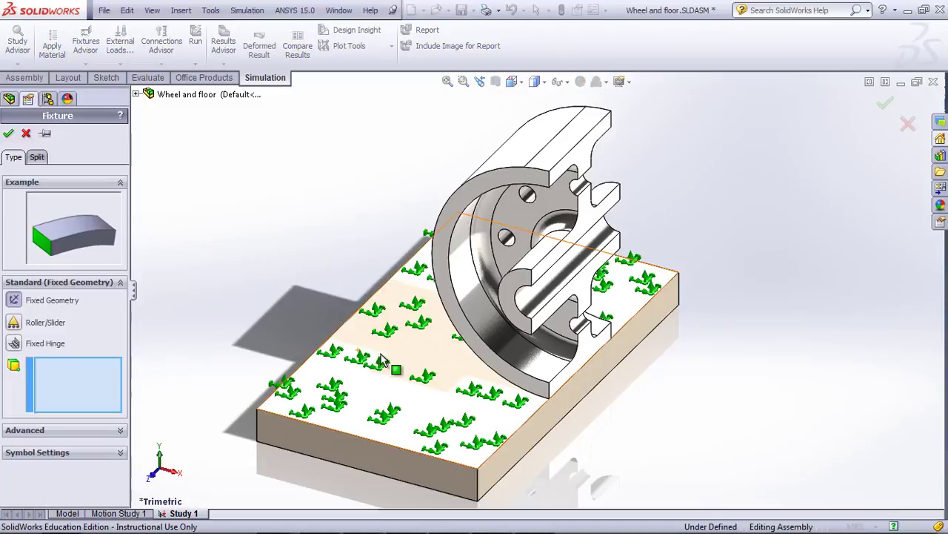
middle_click_drag(374, 359, 398, 331)
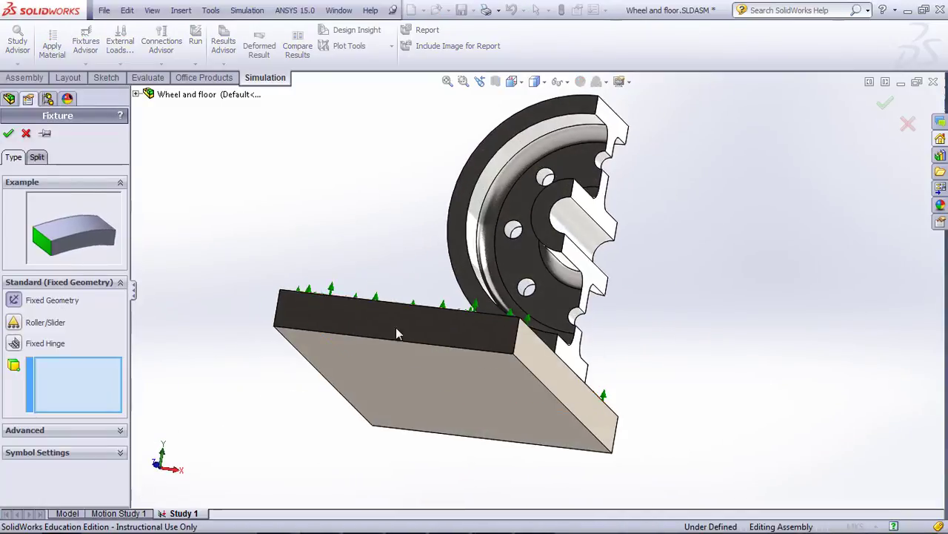
left_click(406, 377)
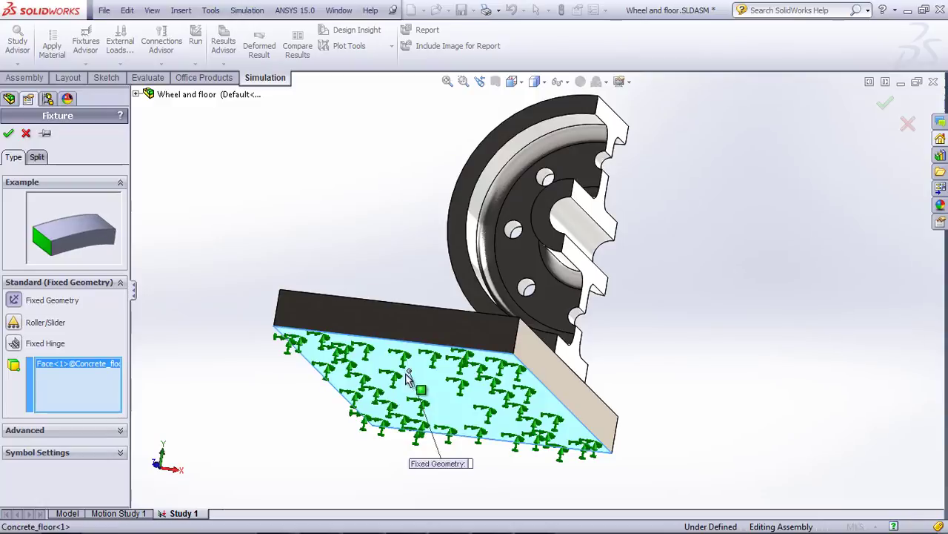
left_click(8, 133)
- Apply a Roller/Slider fixture to the symmetry faces: the floor's side face under the wheel cut and the wheel's four cut faces
middle_click_drag(358, 272, 318, 324)
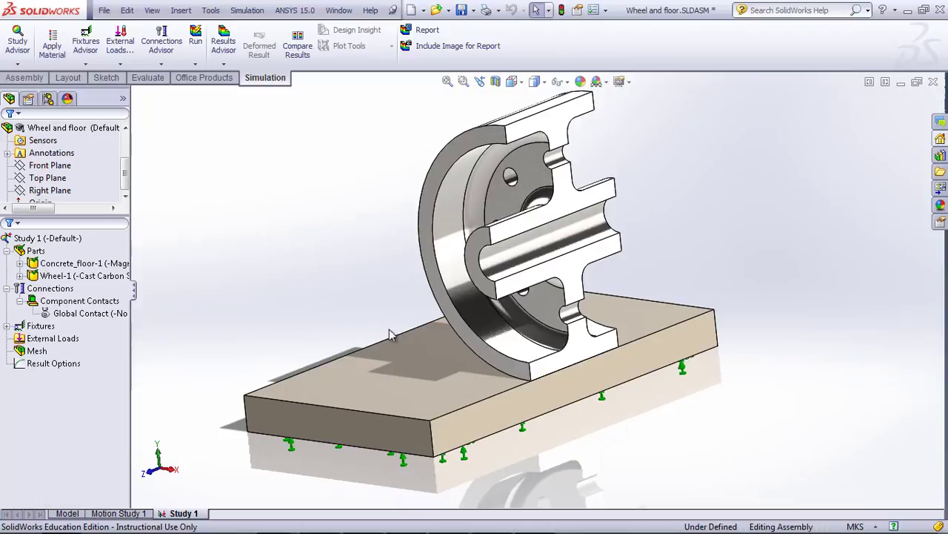
right_click(49, 327)
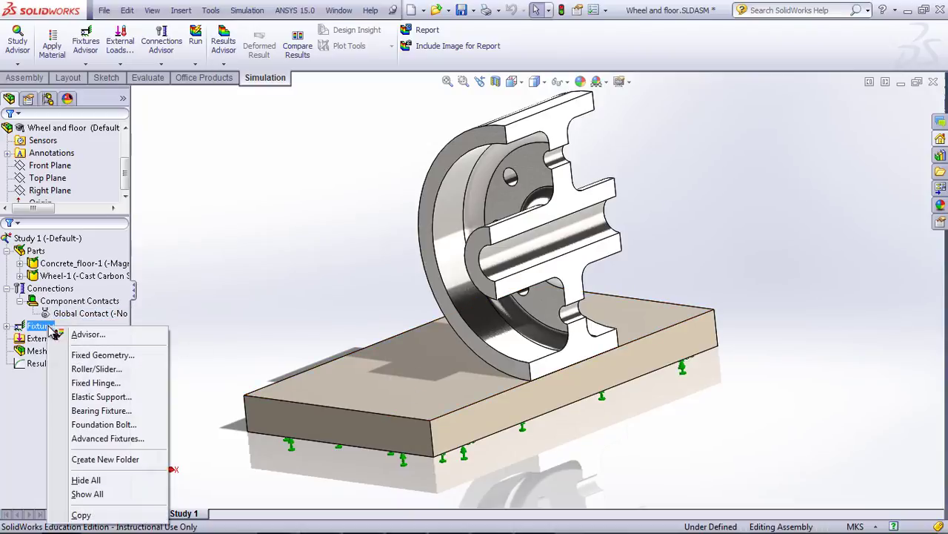
left_click(206, 304)
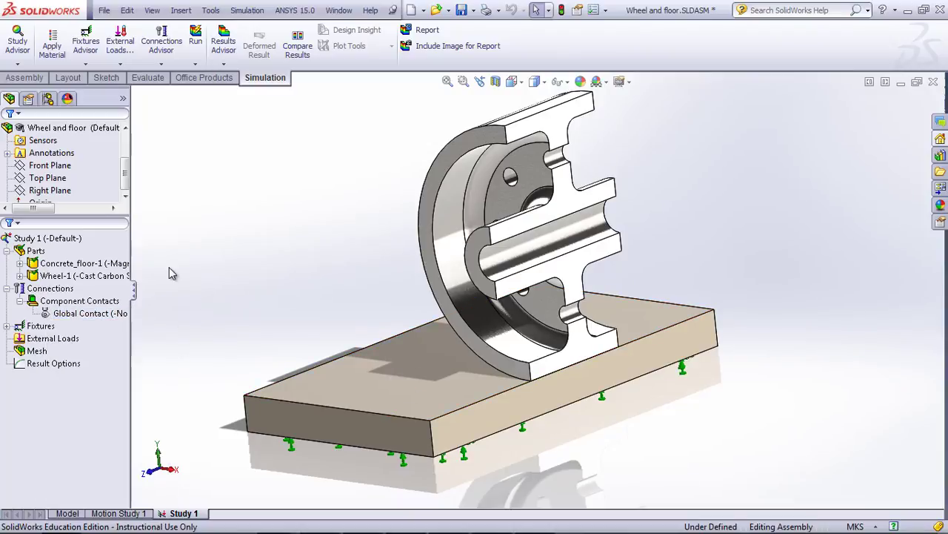
left_click(85, 65)
left_click(117, 104)
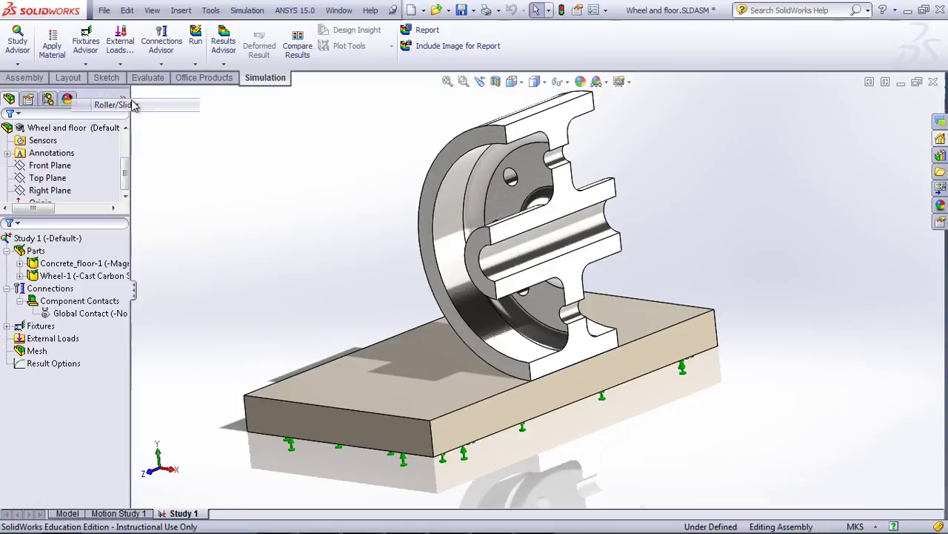
left_click(652, 393)
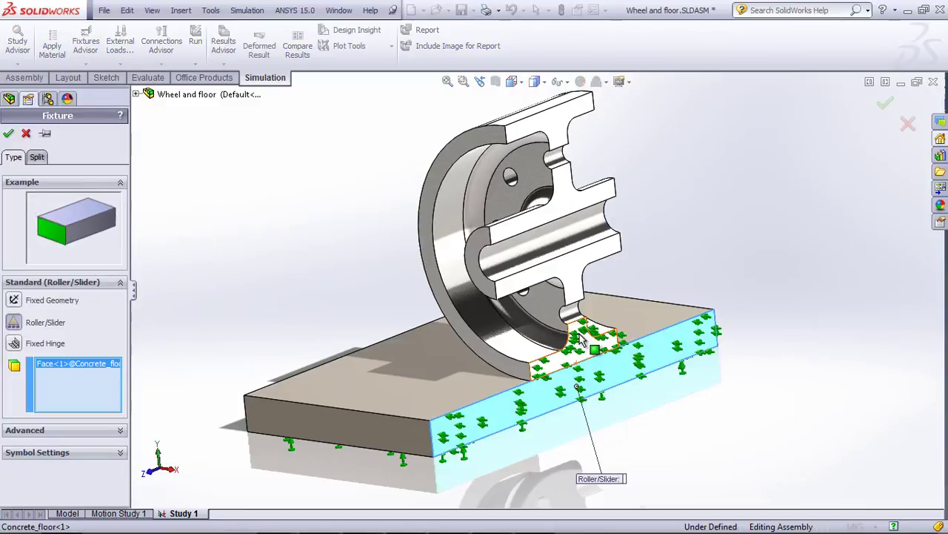
left_click(581, 292)
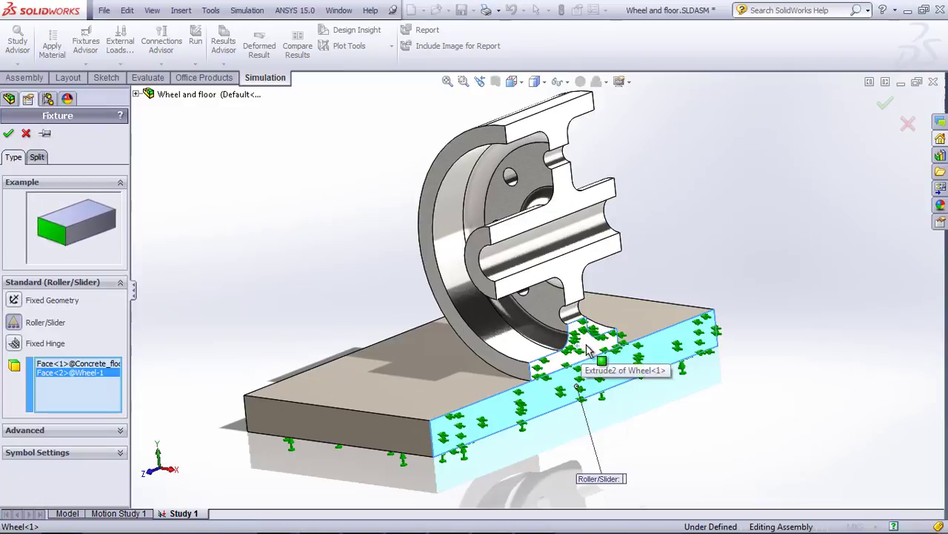
left_click(590, 249)
left_click(585, 194)
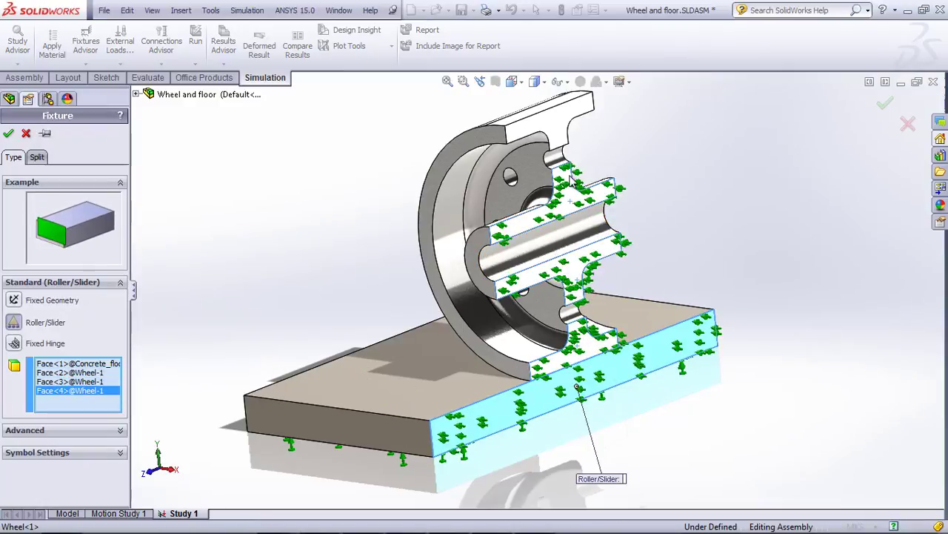
left_click(561, 157)
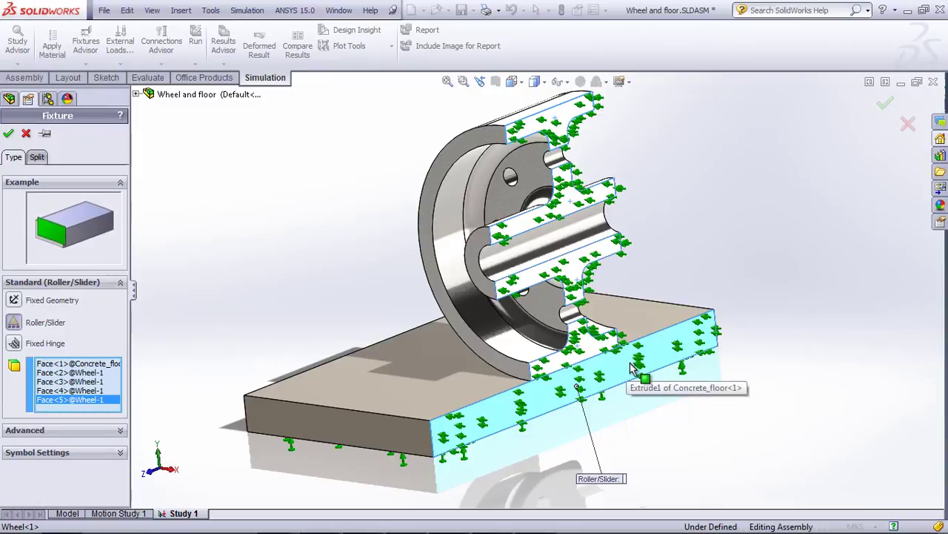
left_click(8, 133)
left_click(41, 192)
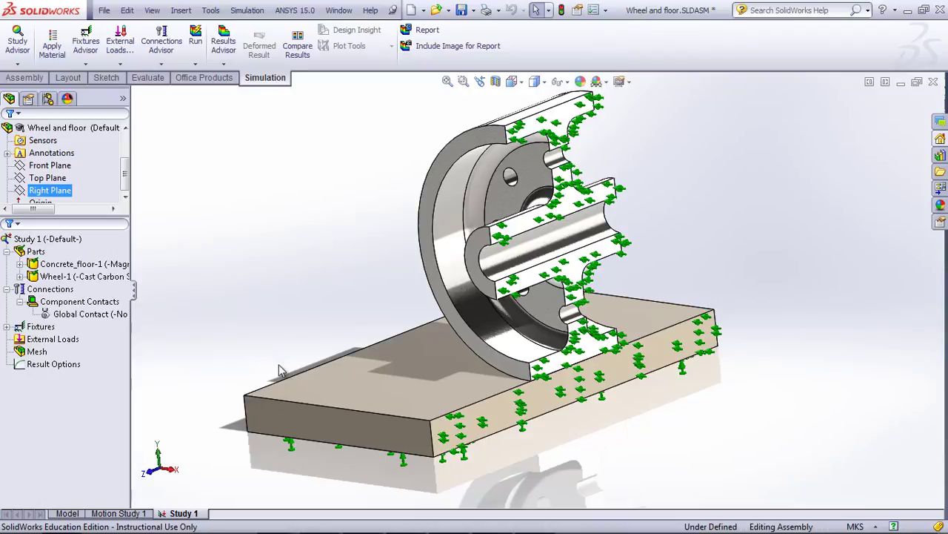
middle_click_drag(741, 262, 593, 278)
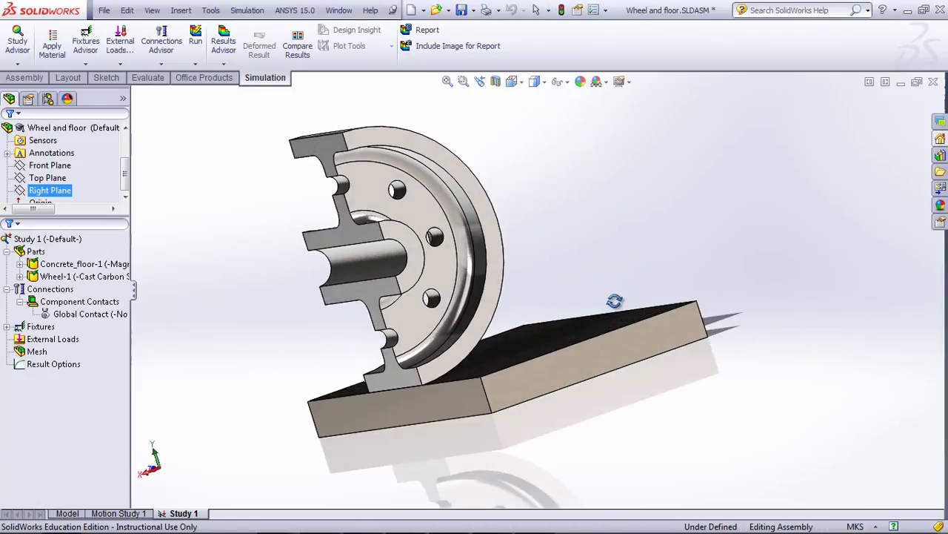
left_click(427, 208)
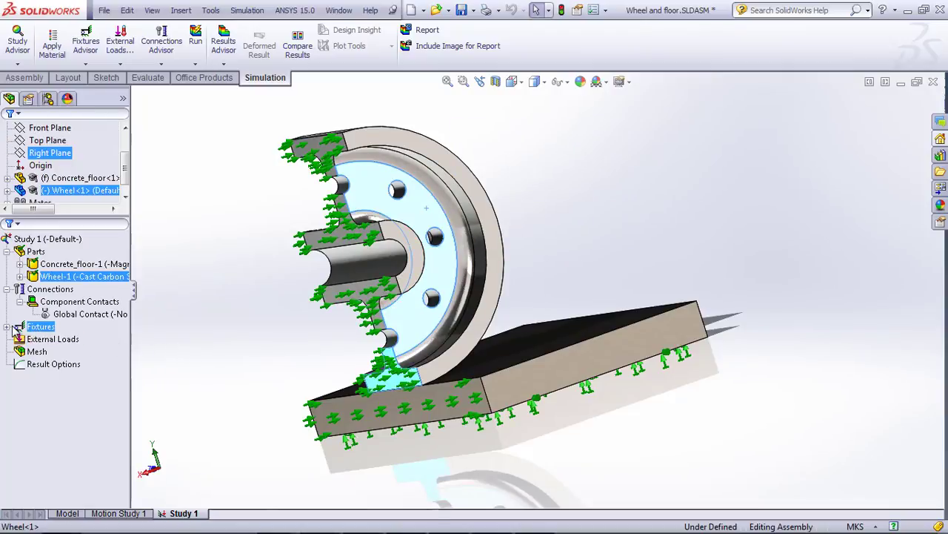
- Apply a Roller/Slider fixture to the wheel's flat web face with the bolt holes, removing the extra cut face from the selection
left_click(85, 63)
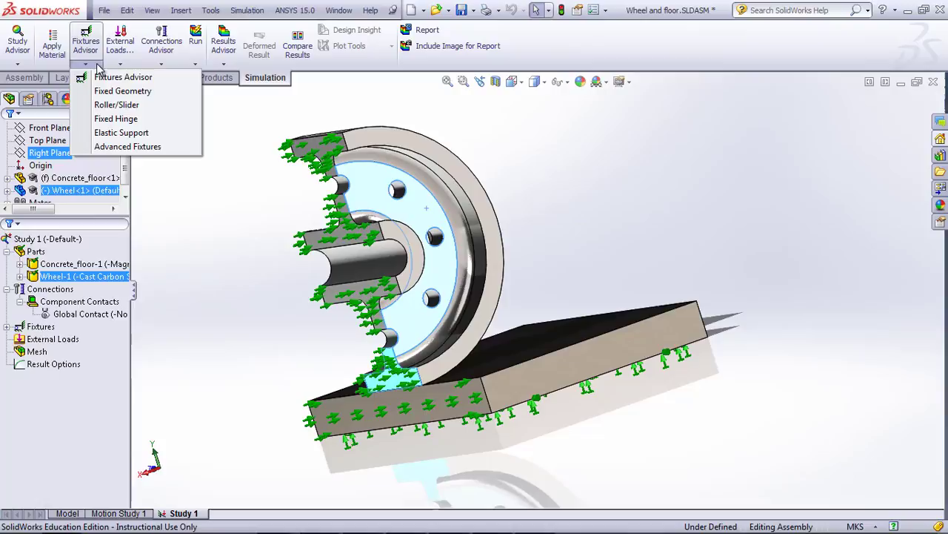
left_click(113, 105)
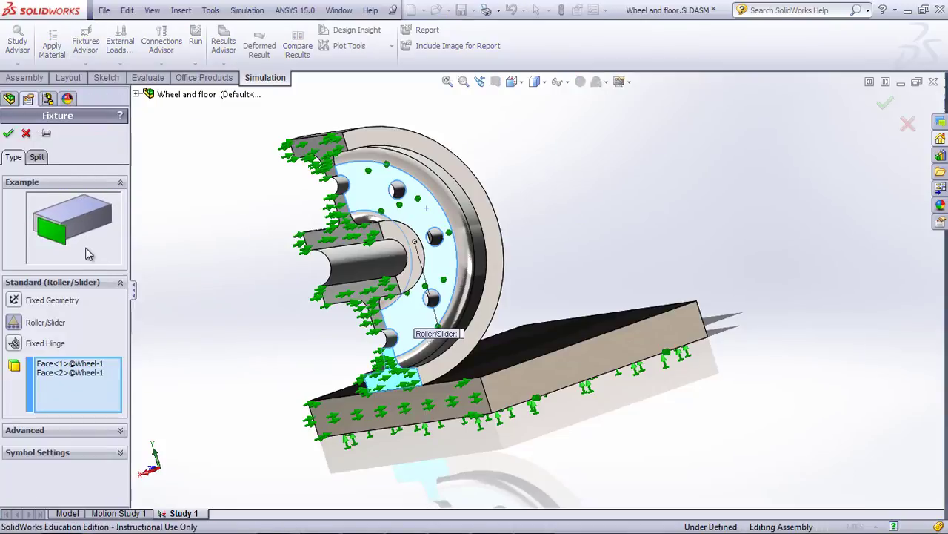
left_click(95, 363)
left_click(91, 373)
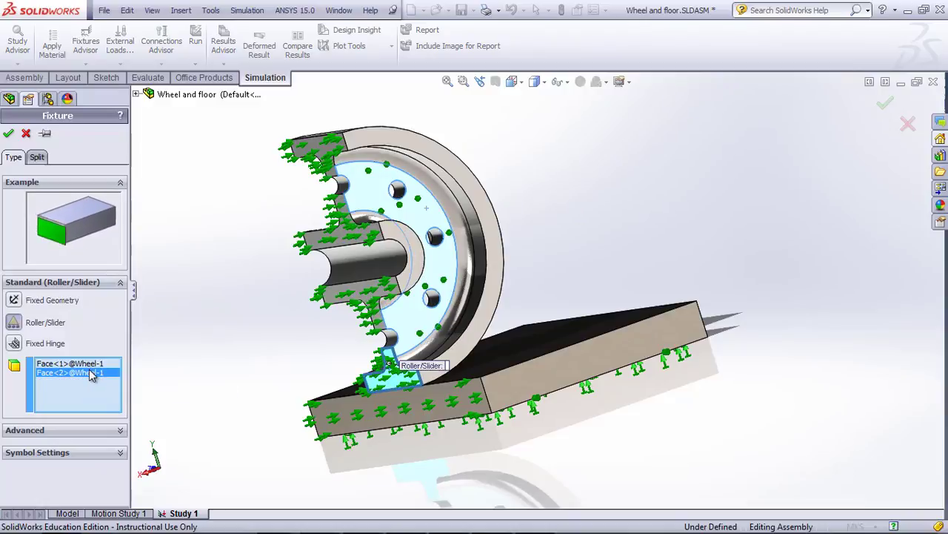
right_click(90, 374)
left_click(124, 391)
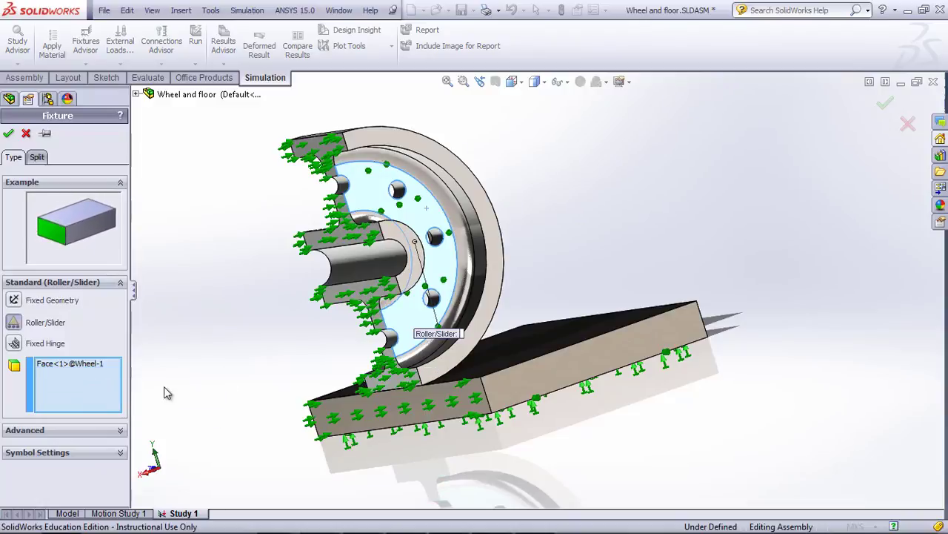
left_click(8, 134)
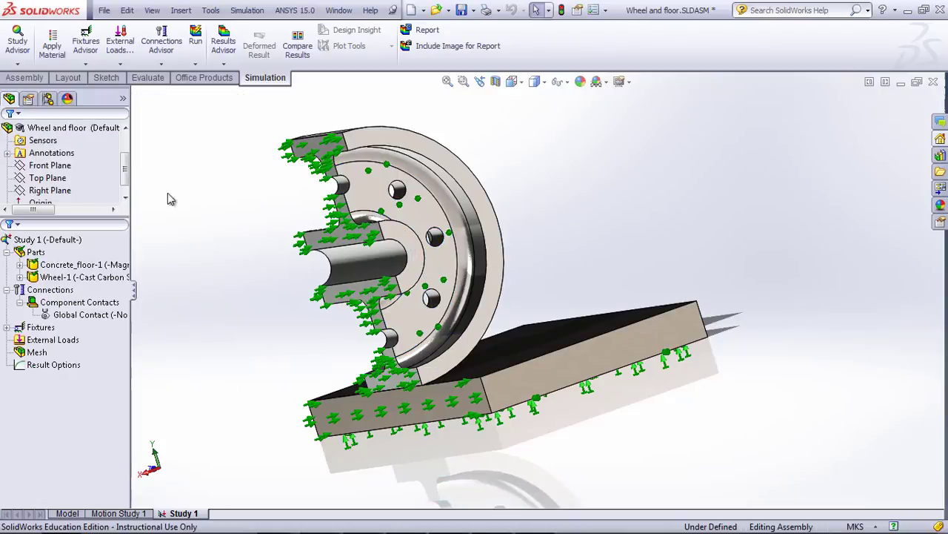
- Check the boundary condition and bearing load instructions in Applying Bearing Loads.pdf in Foxit Reader, and return to the SolidWorks assembly
left_click(46, 352)
left_click(361, 300)
middle_click_drag(591, 278, 712, 302)
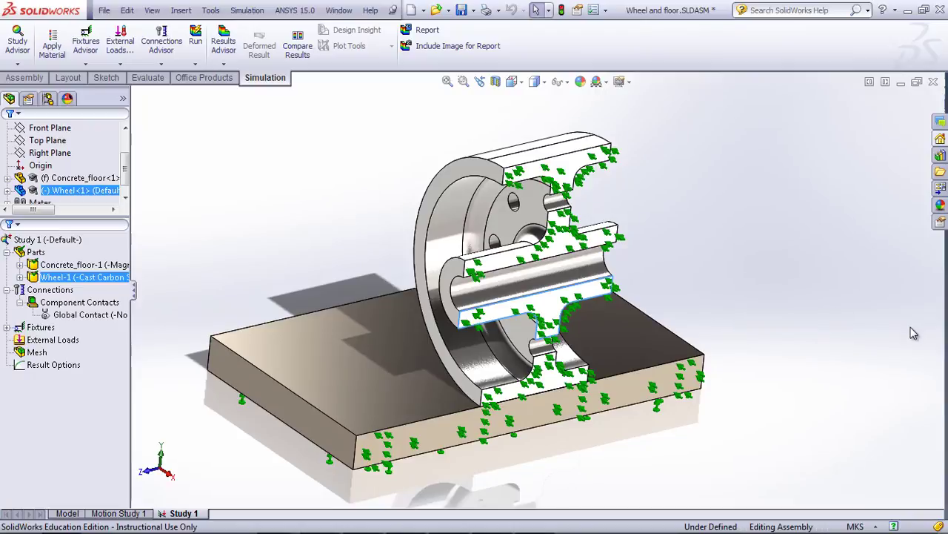
left_click(82, 264)
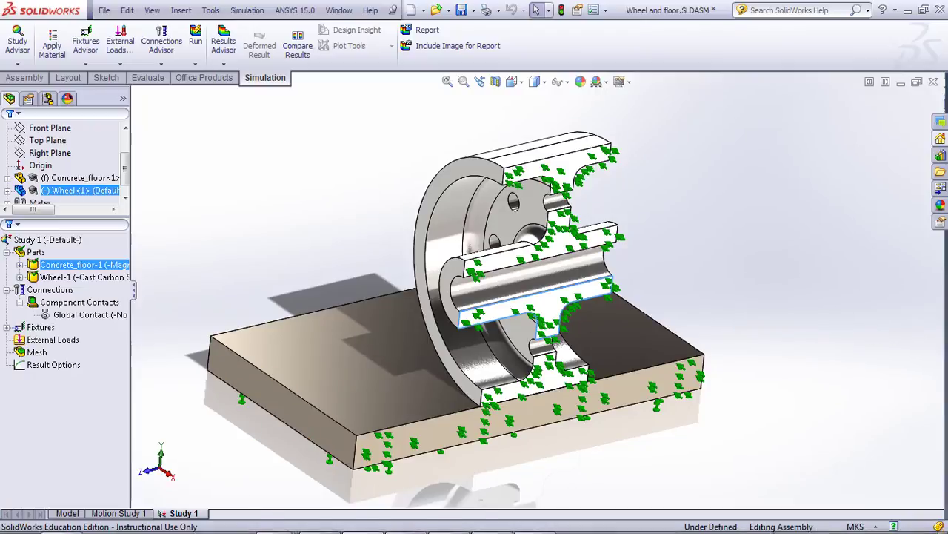
left_click(407, 520)
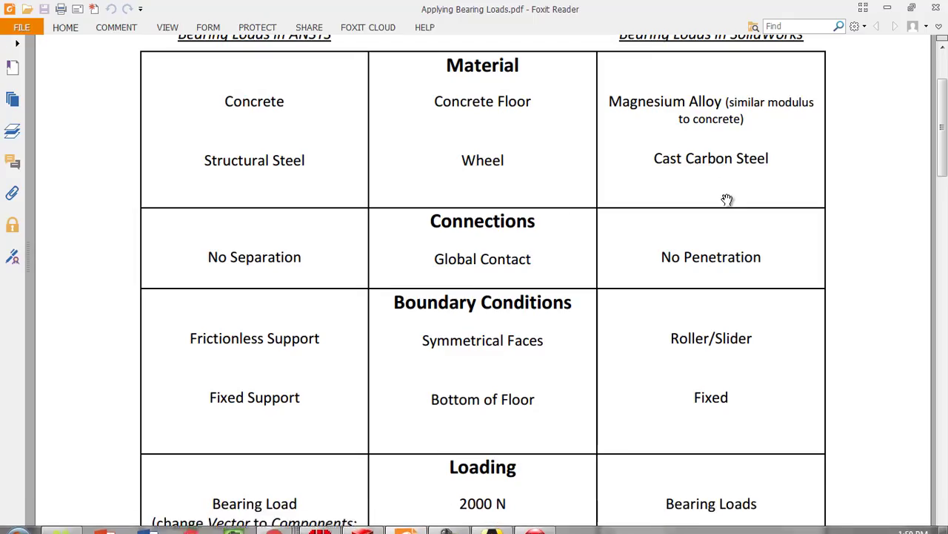
scroll(709, 308, "down", 5)
scroll(709, 308, "down", 1)
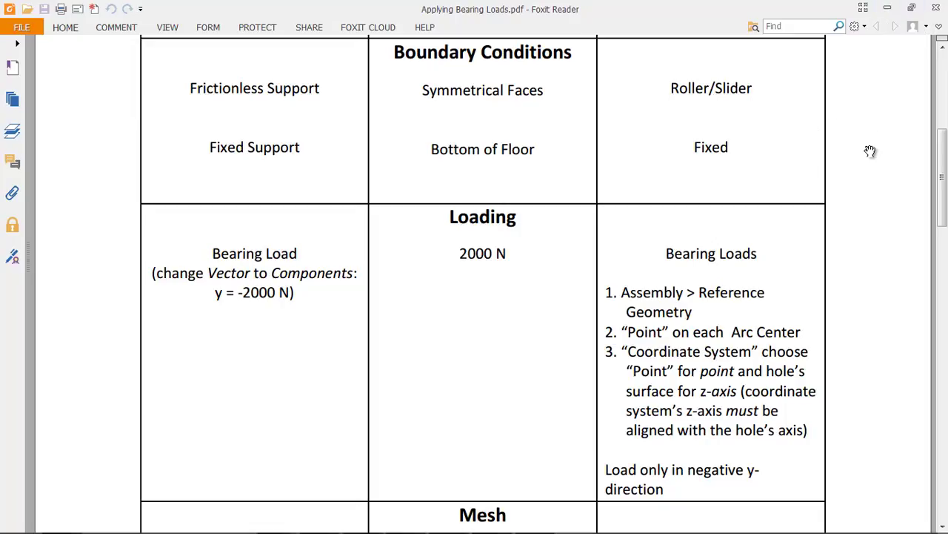
key("alt+Tab")
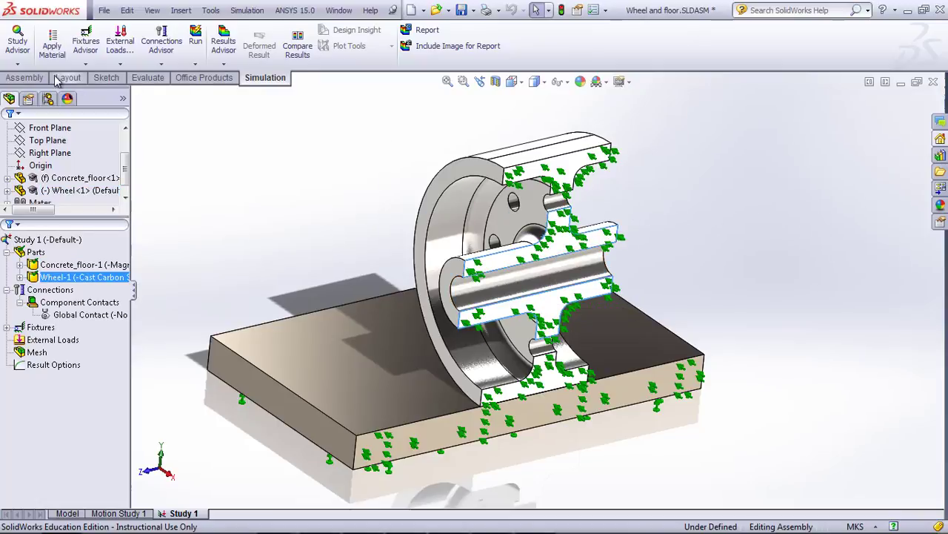
- Create an Arc Center reference point from the circular edge at the outer end of the wheel's hub bore, discarding the preselected faces
left_click(24, 77)
left_click(362, 64)
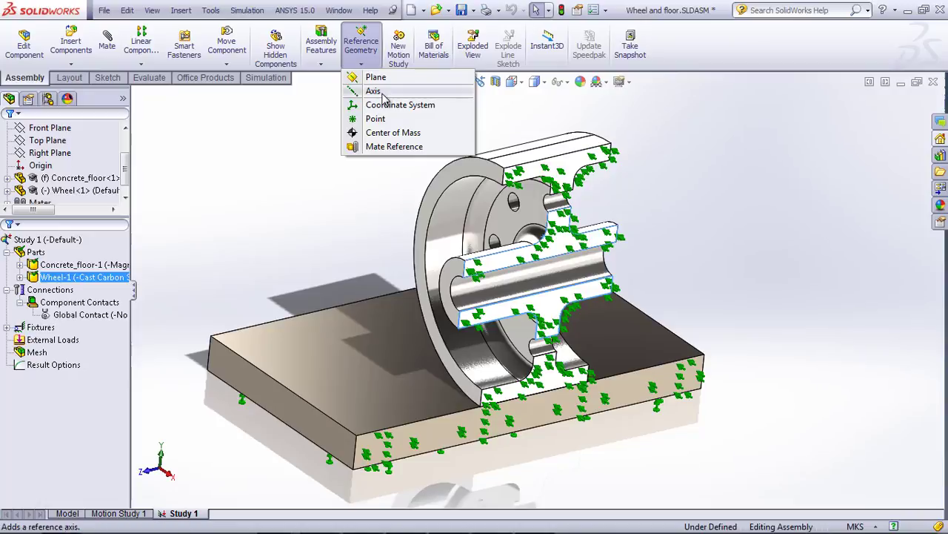
left_click(376, 120)
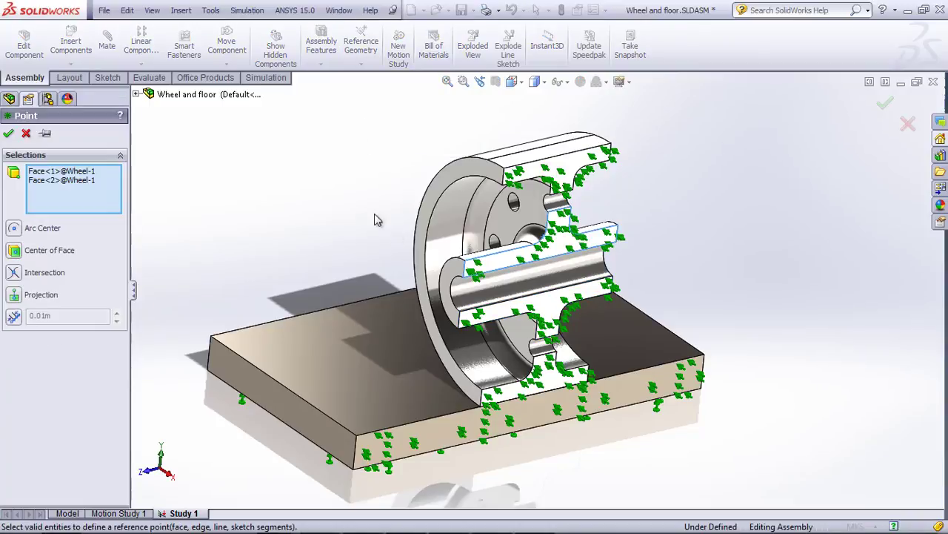
left_click(452, 291)
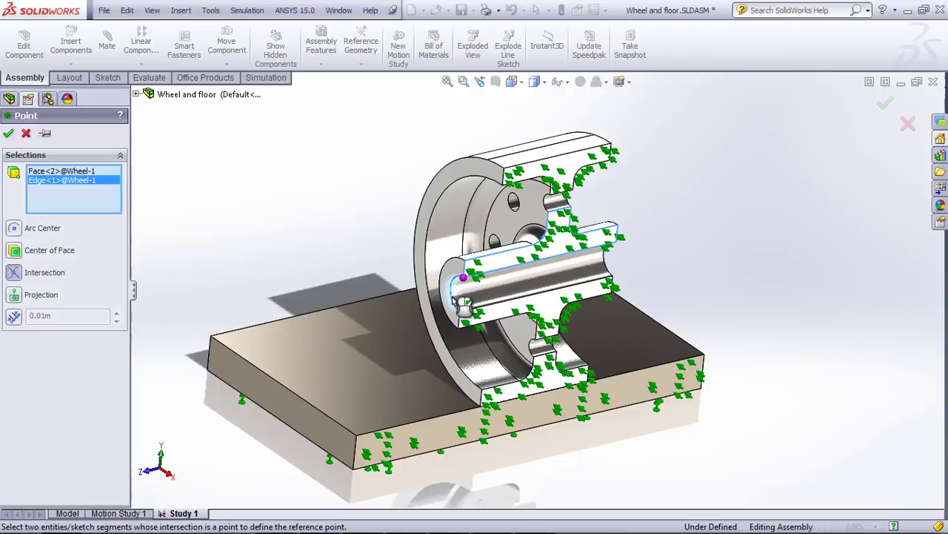
left_click(52, 173)
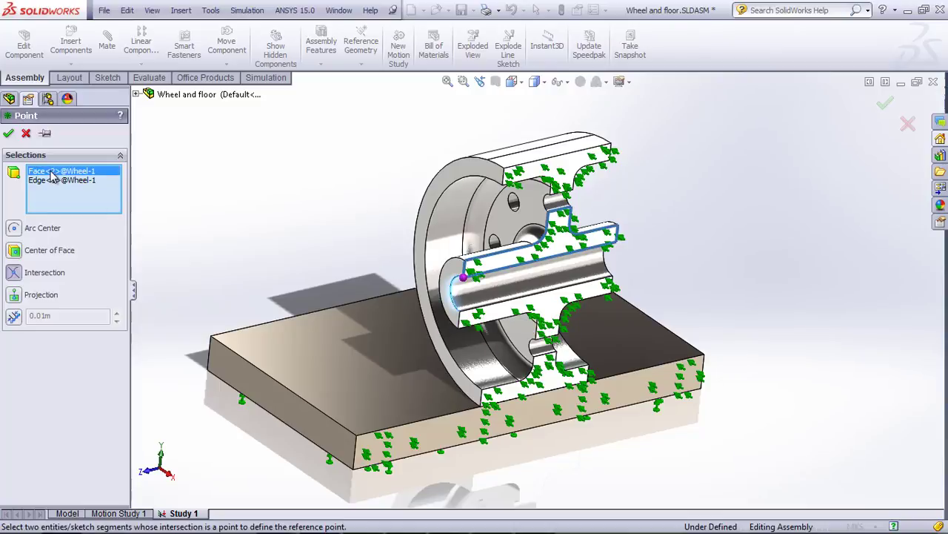
right_click(52, 172)
left_click(104, 193)
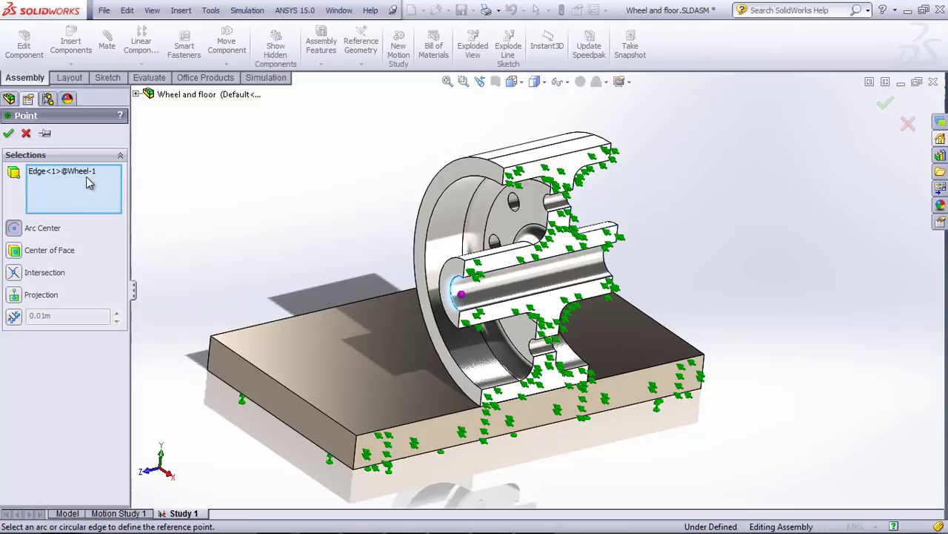
left_click(81, 174)
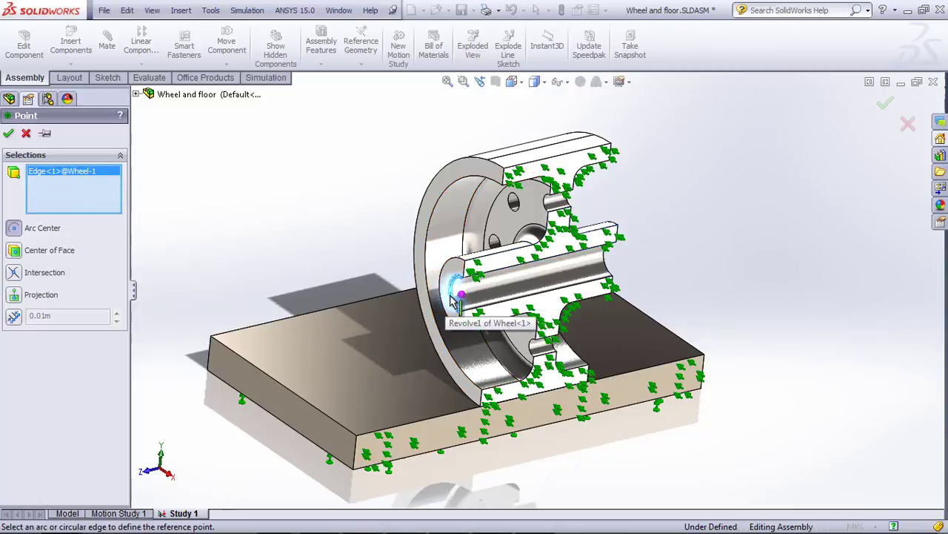
left_click(7, 134)
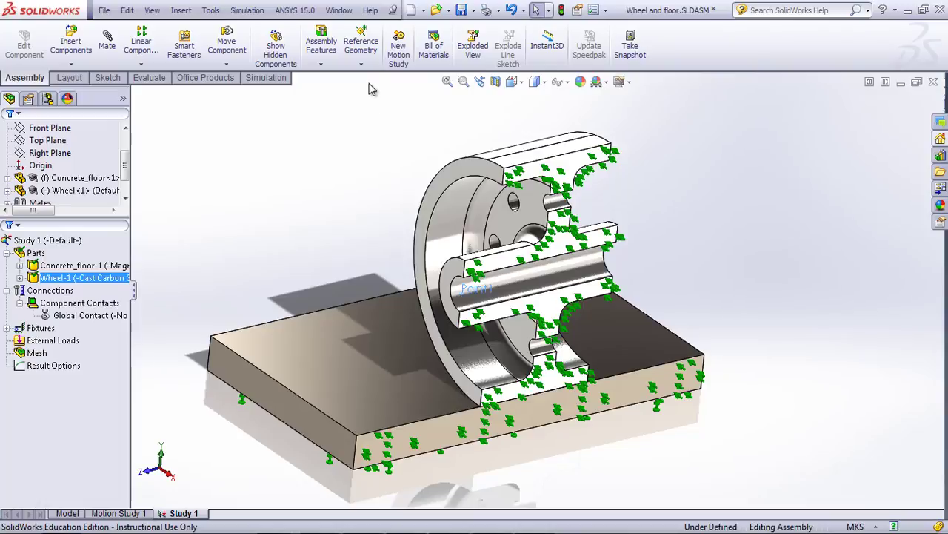
- Create a reference coordinate system with its origin at the arc-centre point of the hub bore
left_click(361, 44)
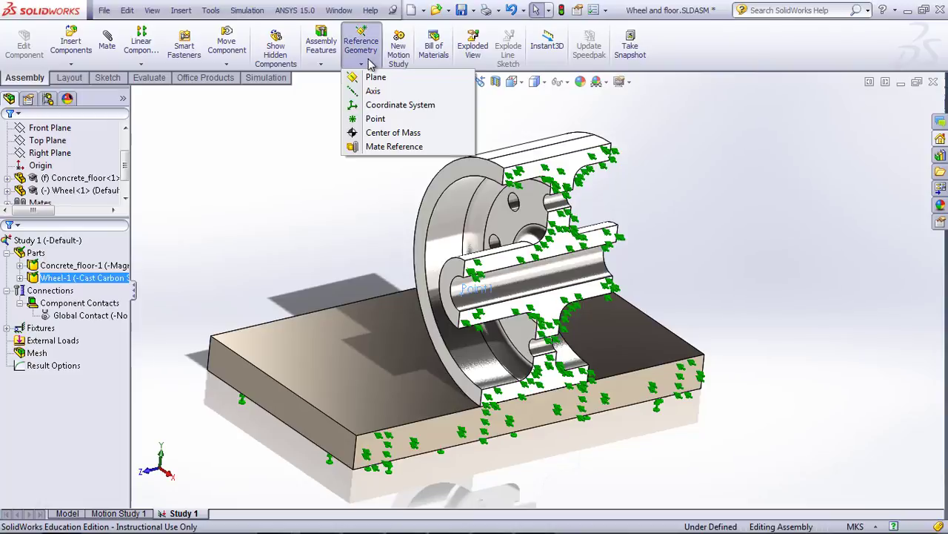
left_click(400, 105)
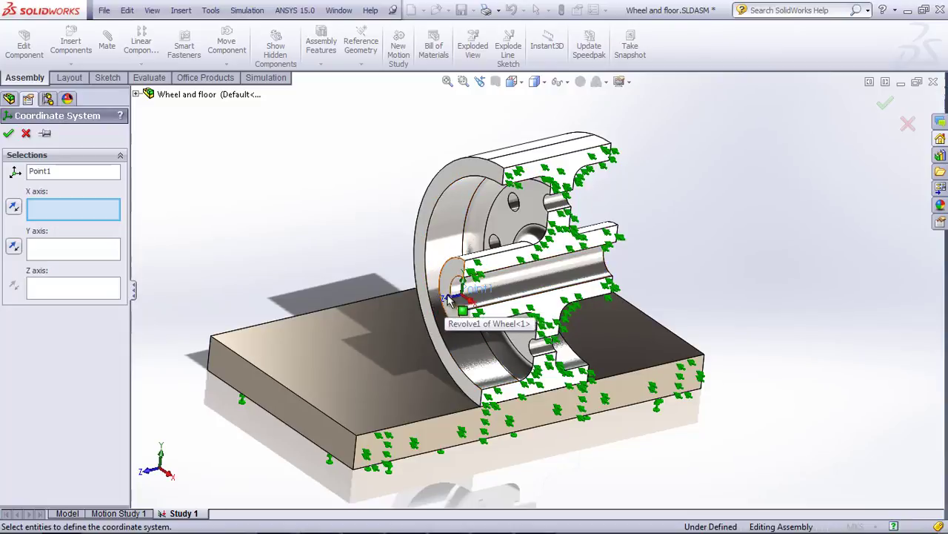
left_click(26, 134)
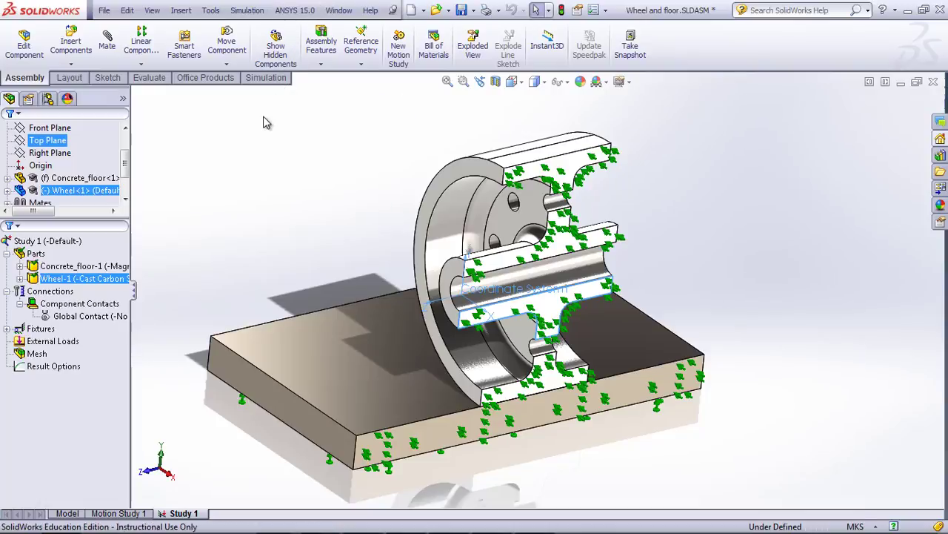
- Start a bearing load using Coordinate System1 and replace the preselected cut face with the hub bore's cylindrical face
left_click(56, 343)
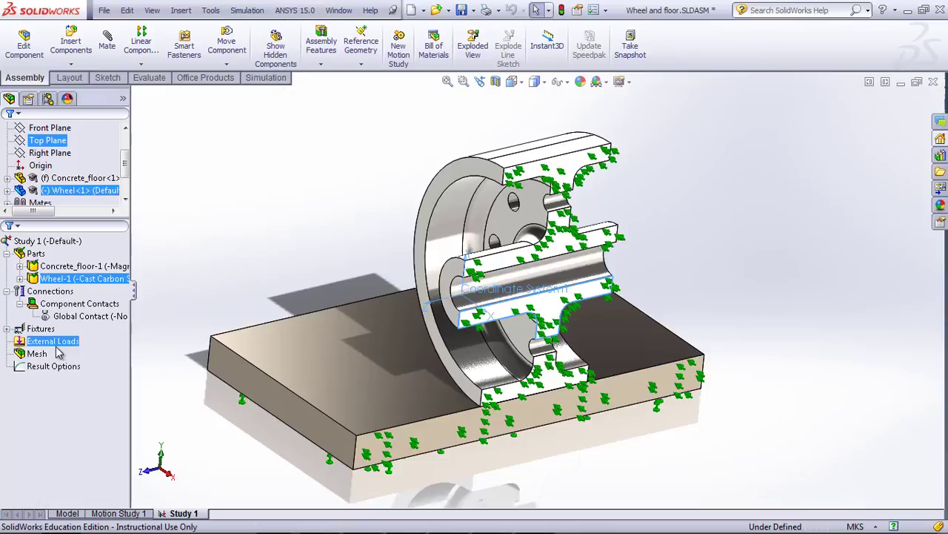
right_click(57, 346)
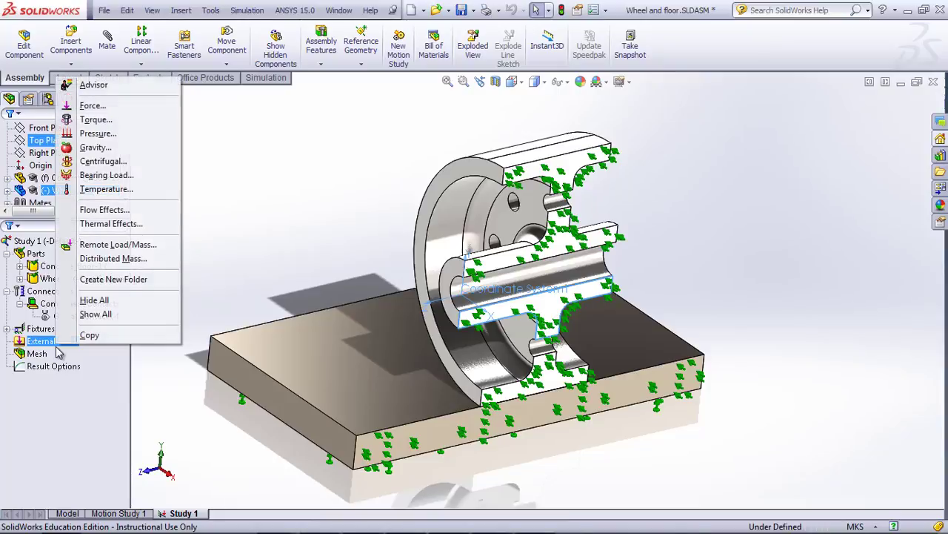
left_click(111, 176)
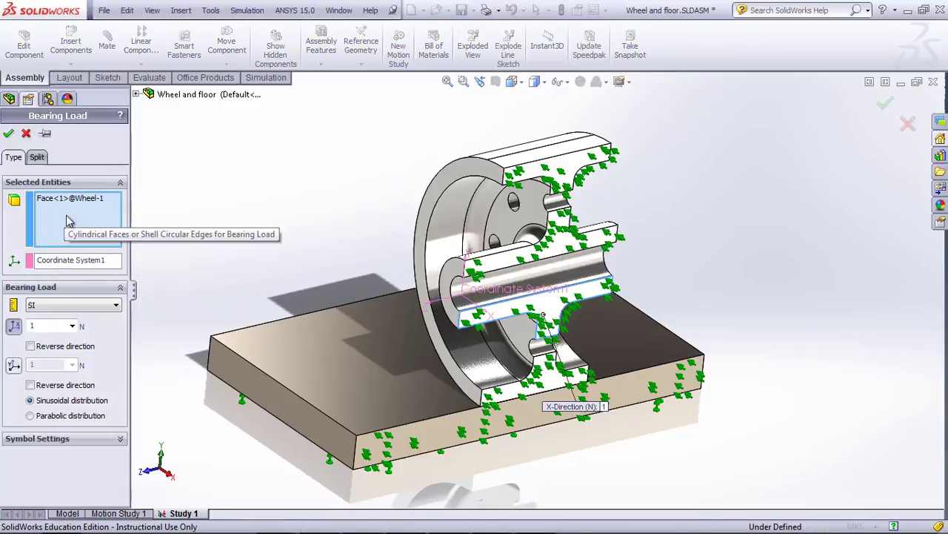
left_click(89, 204)
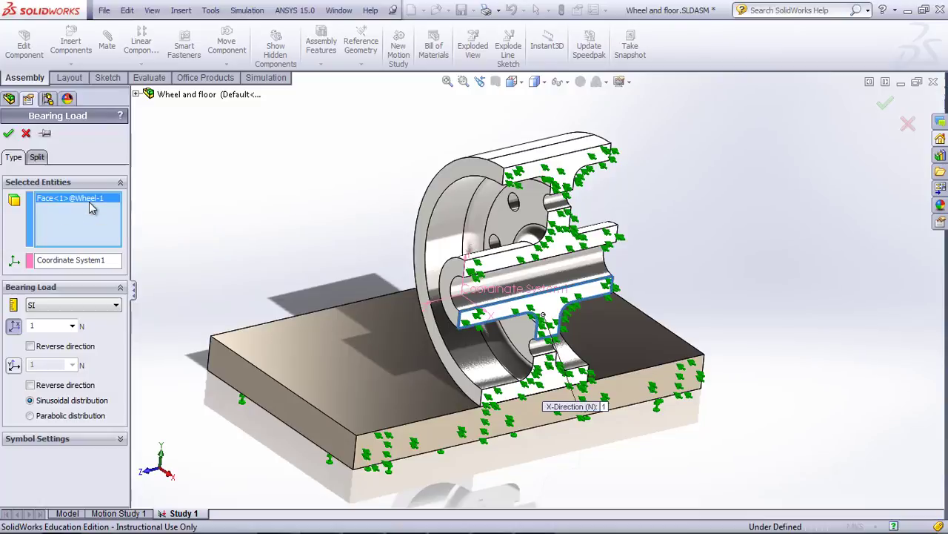
right_click(90, 206)
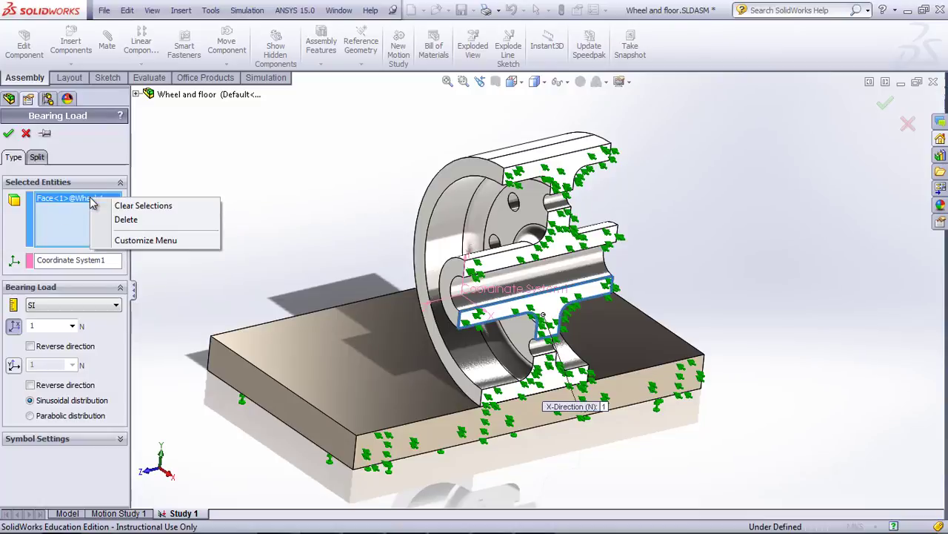
left_click(125, 220)
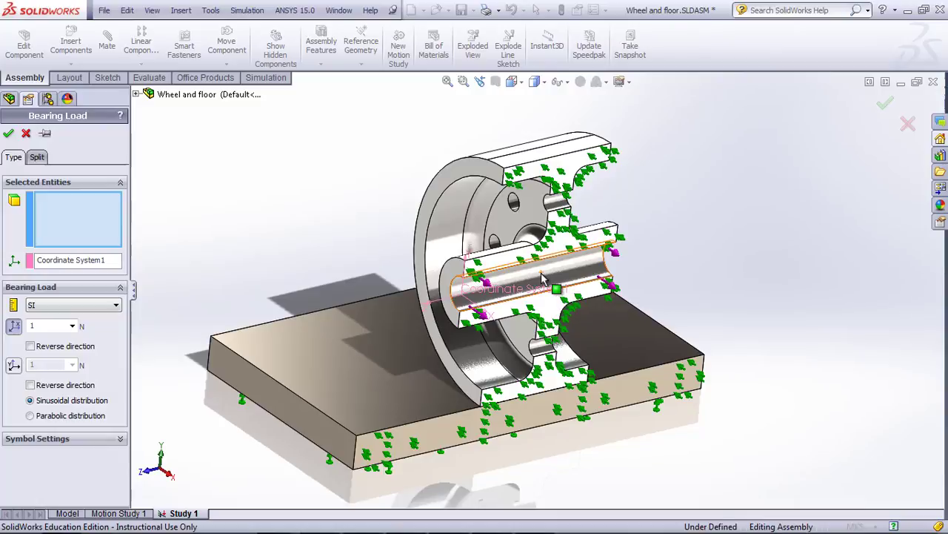
left_click(521, 288)
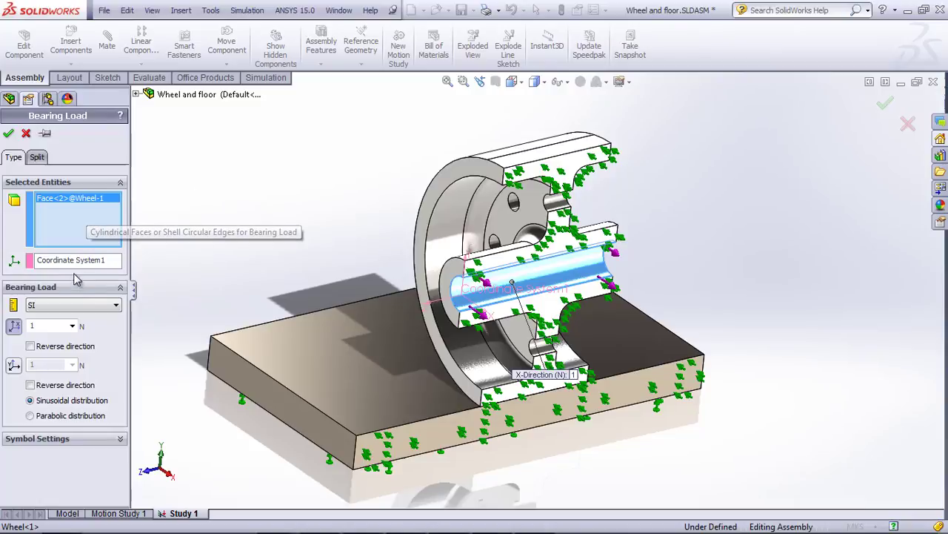
- Define the bearing load as 2000 N in the reversed Y-direction instead of the X-direction, and apply it
left_click(16, 331)
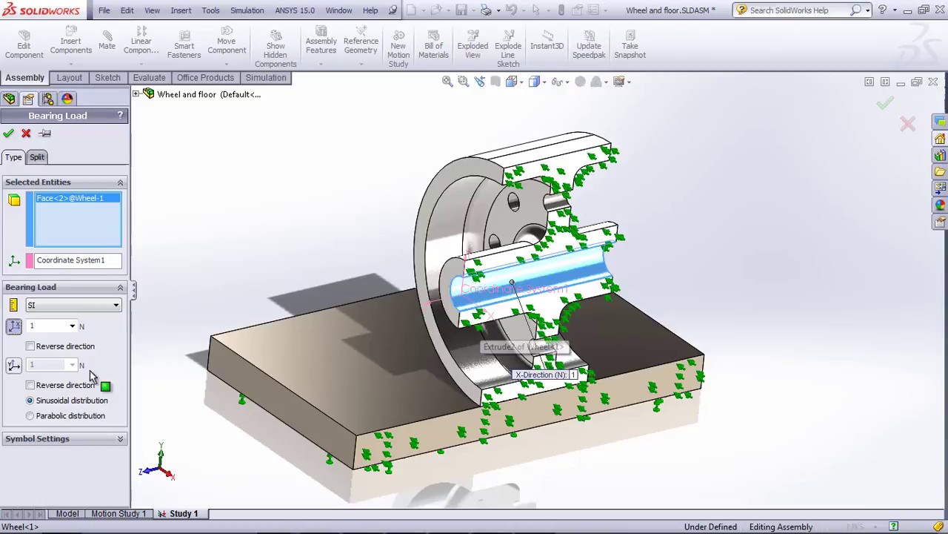
left_click(13, 364)
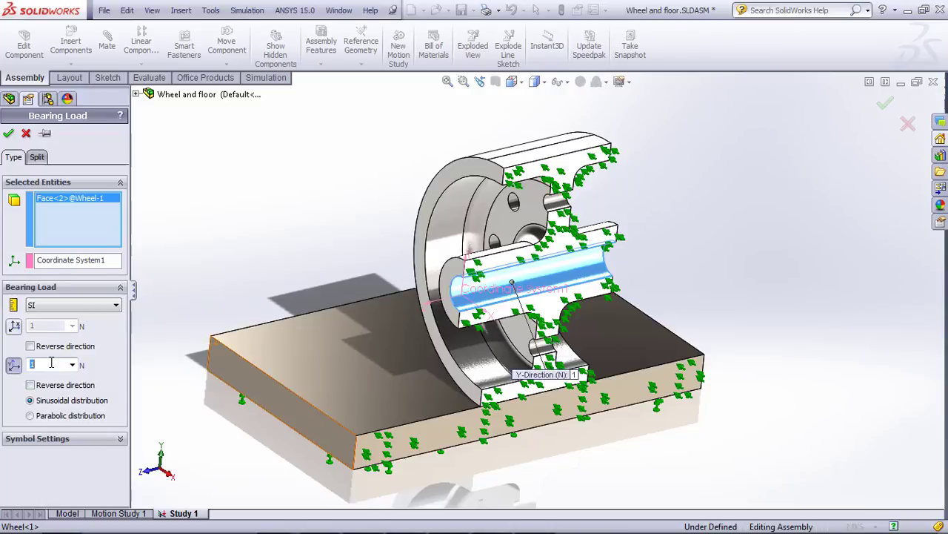
type("2000")
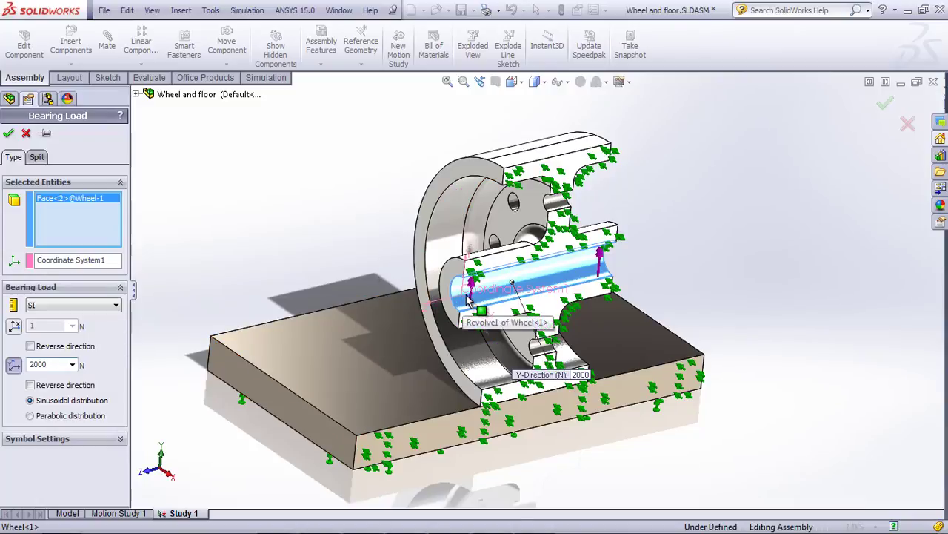
left_click(30, 385)
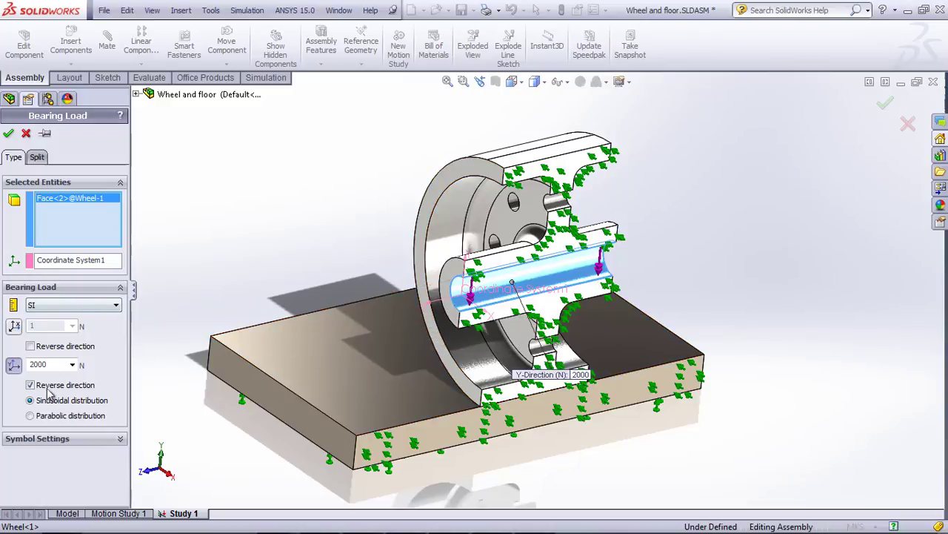
left_click(8, 134)
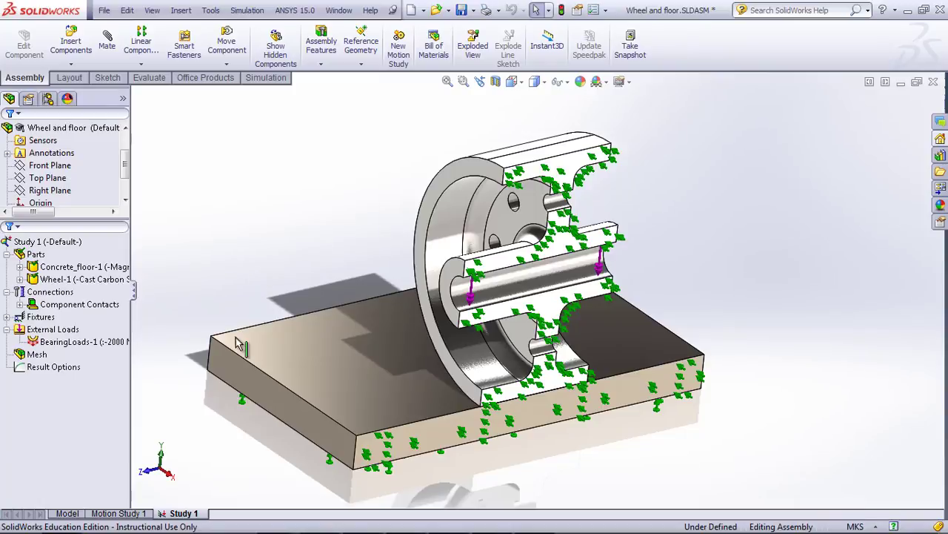
- Mesh the wheel and floor at the default mesh density
left_click(37, 354)
right_click(36, 357)
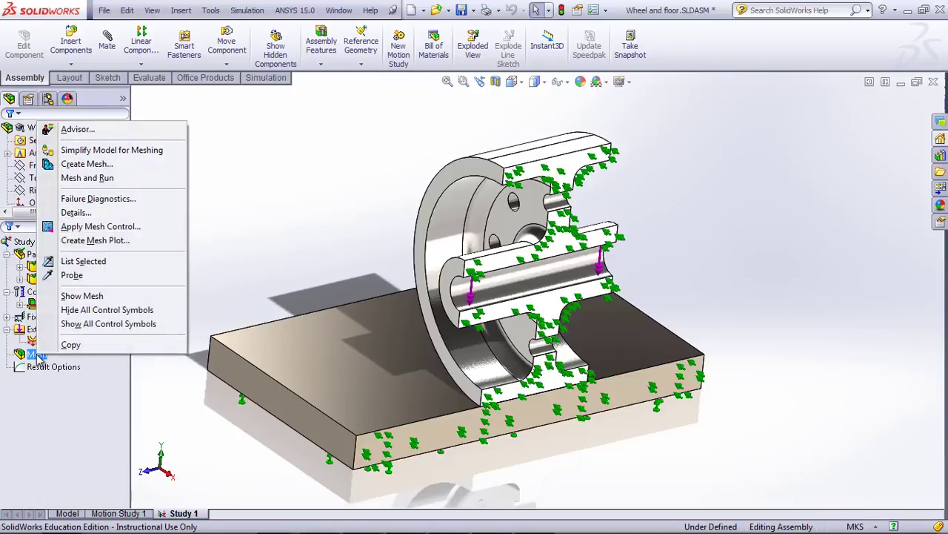
left_click(87, 169)
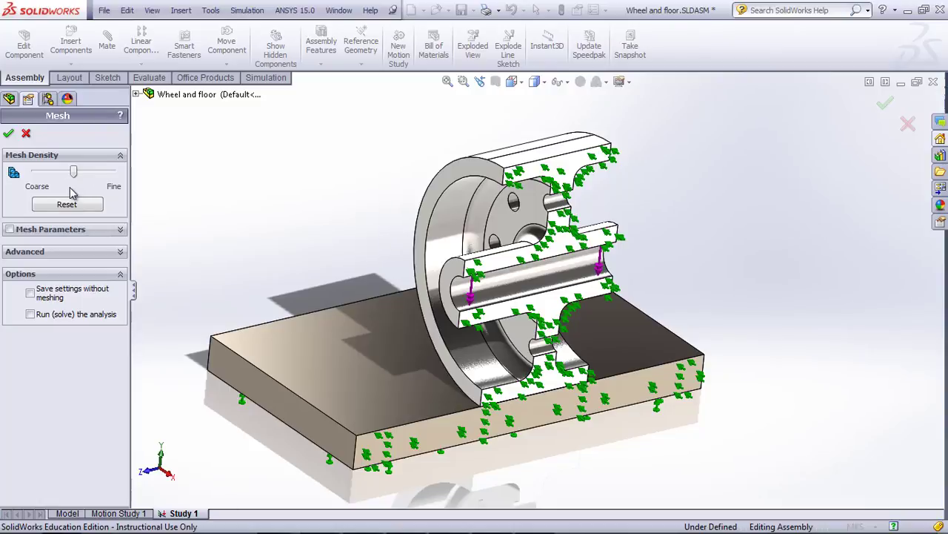
left_click(8, 133)
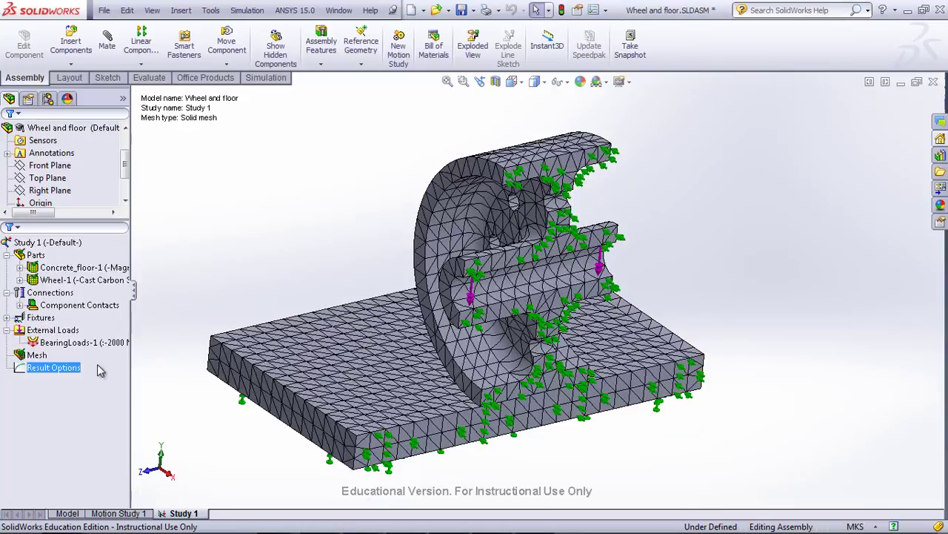
- Run the static study on the meshed wheel and floor
scroll(108, 179, "down", 2)
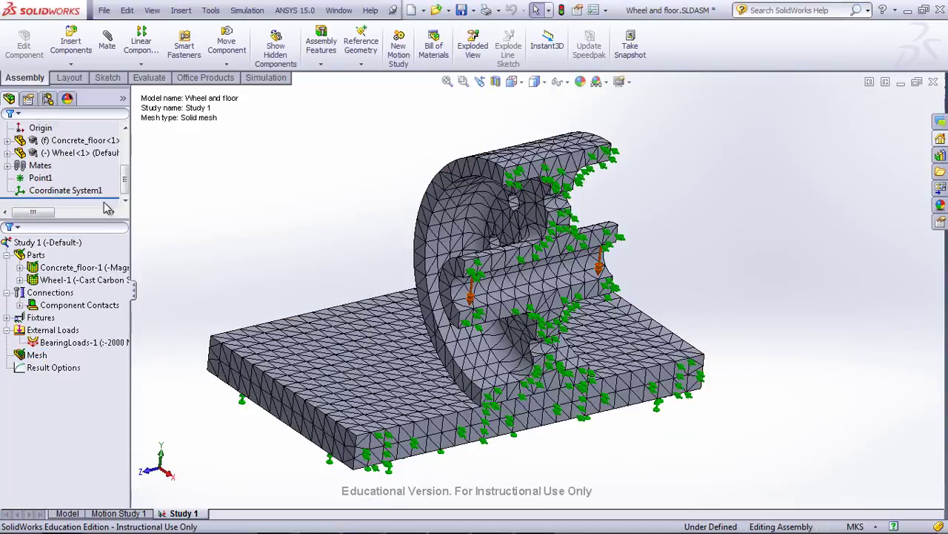
left_click(265, 77)
left_click(197, 42)
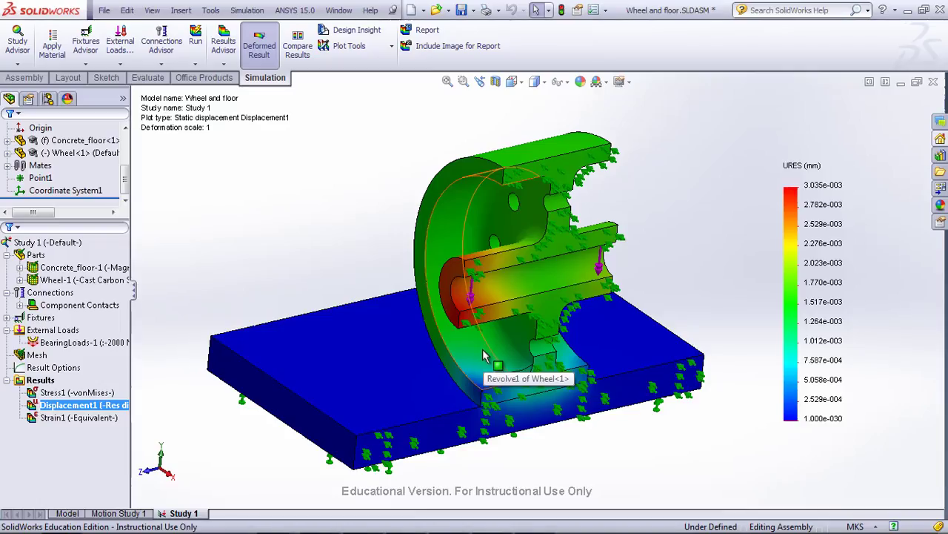
- Switch to ANSYS Mechanical and display the total deformation result with smooth contours
key("alt+Tab")
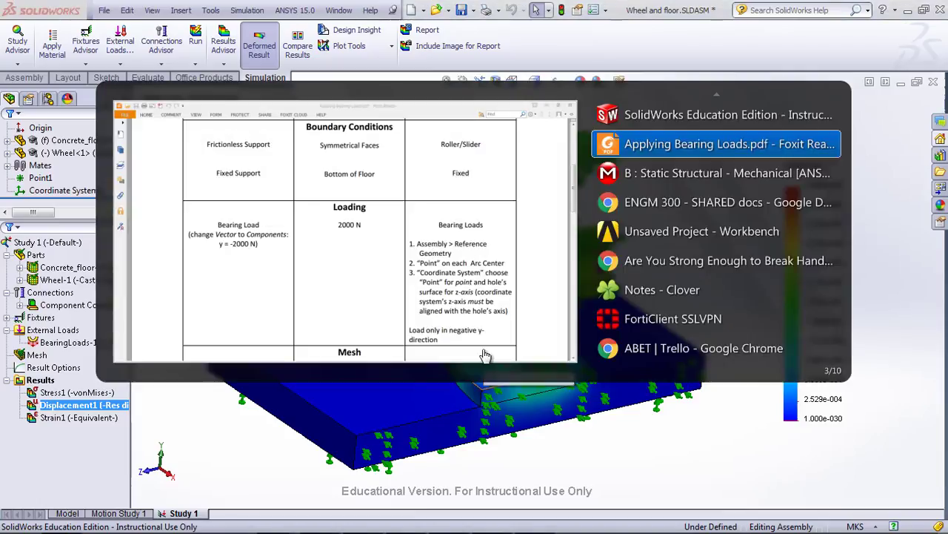
key("alt+Tab")
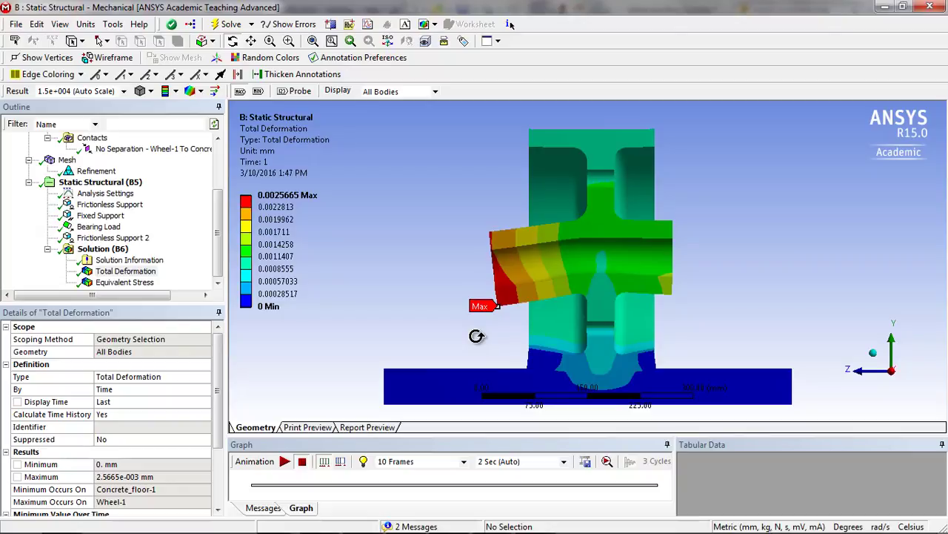
left_click(198, 92)
left_click(189, 104)
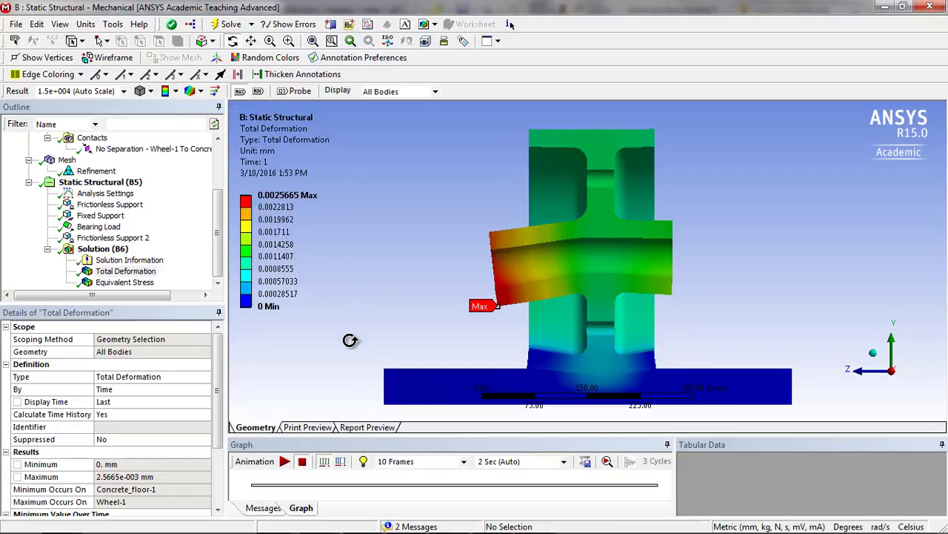
mouse_move(288, 220)
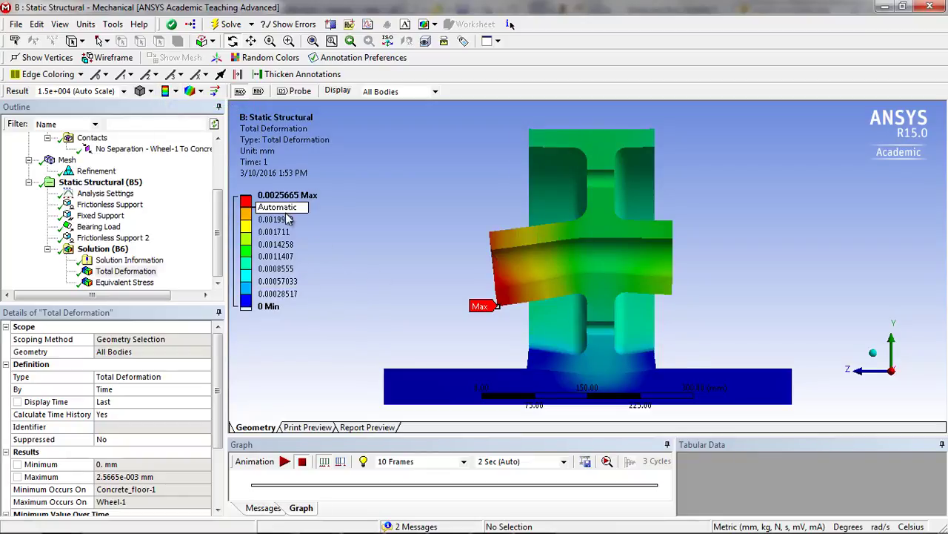
- Compare the SolidWorks displacement plot, viewed from the right side, with the total deformation result in ANSYS Mechanical
key("alt+Tab")
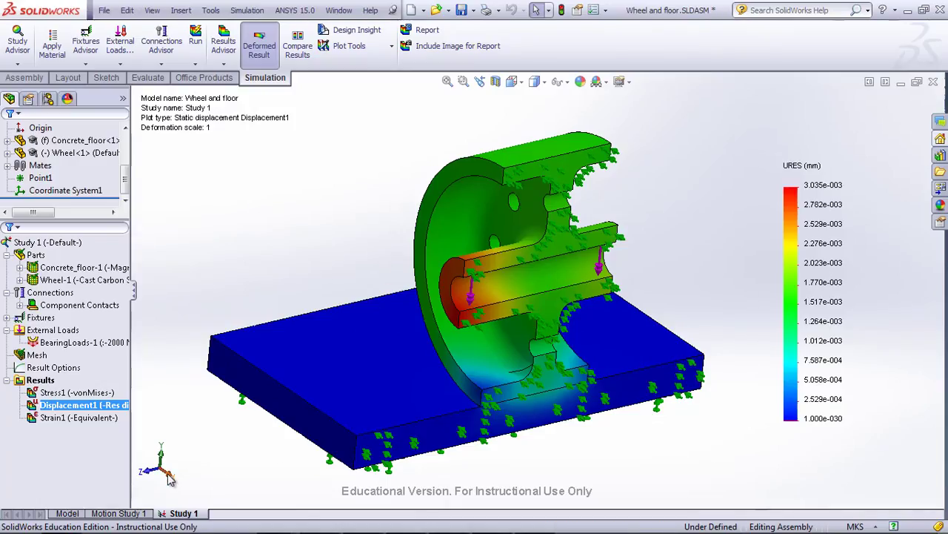
left_click(169, 477)
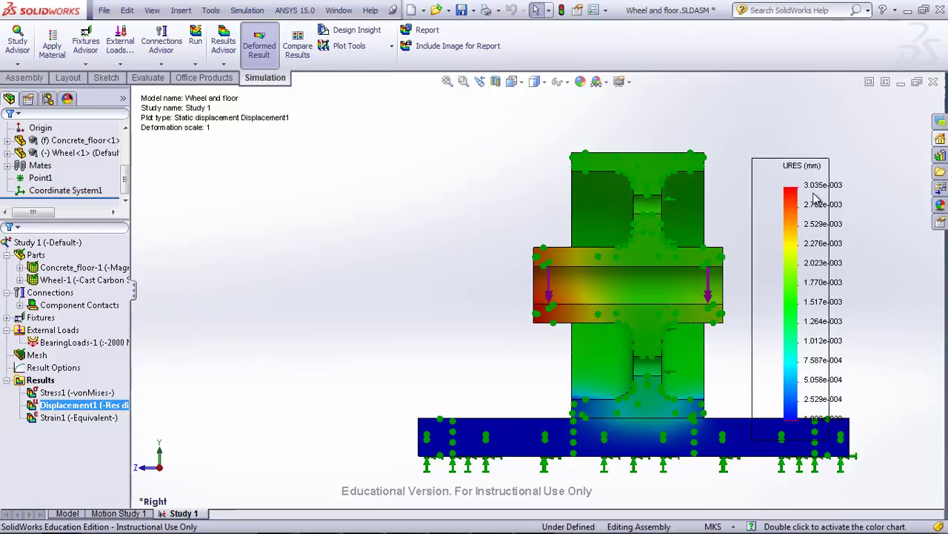
key("alt+Tab")
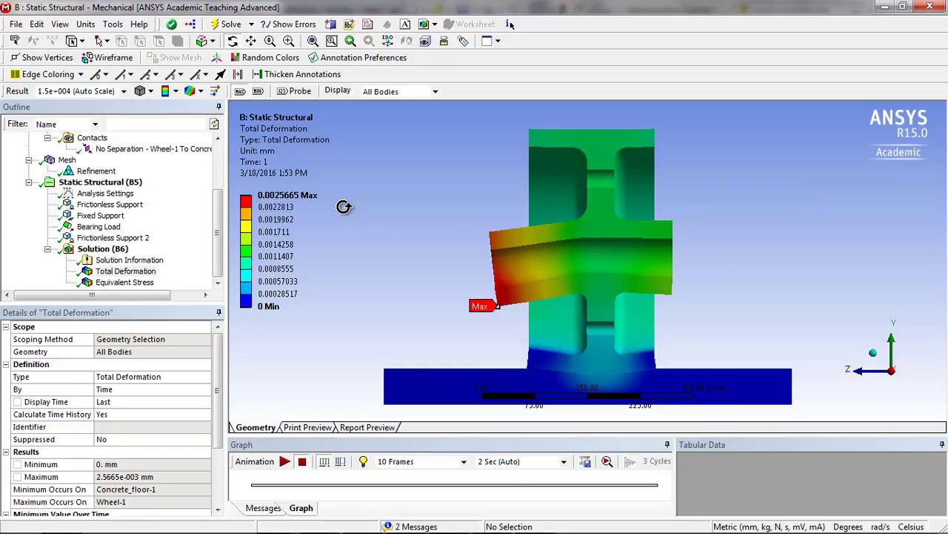
key("alt+Tab")
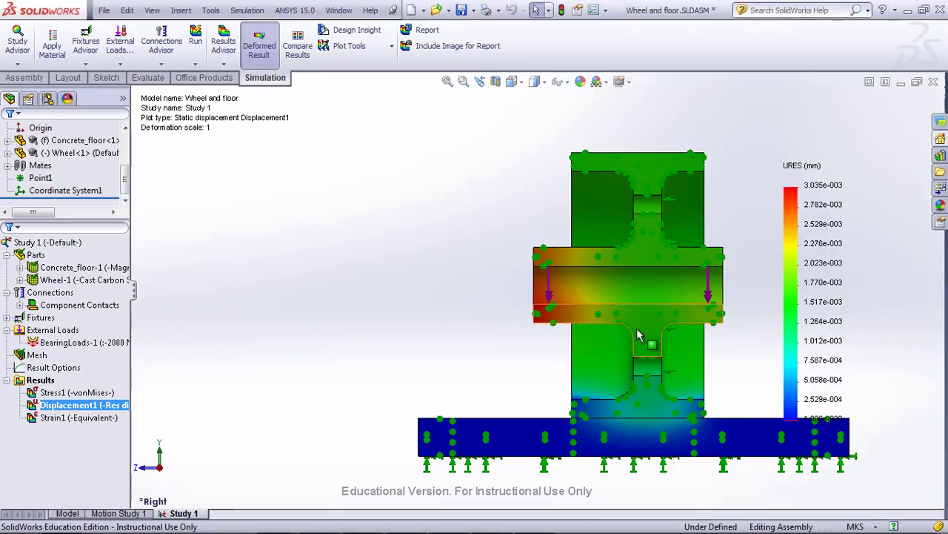
key("alt+Tab")
left_click(675, 332)
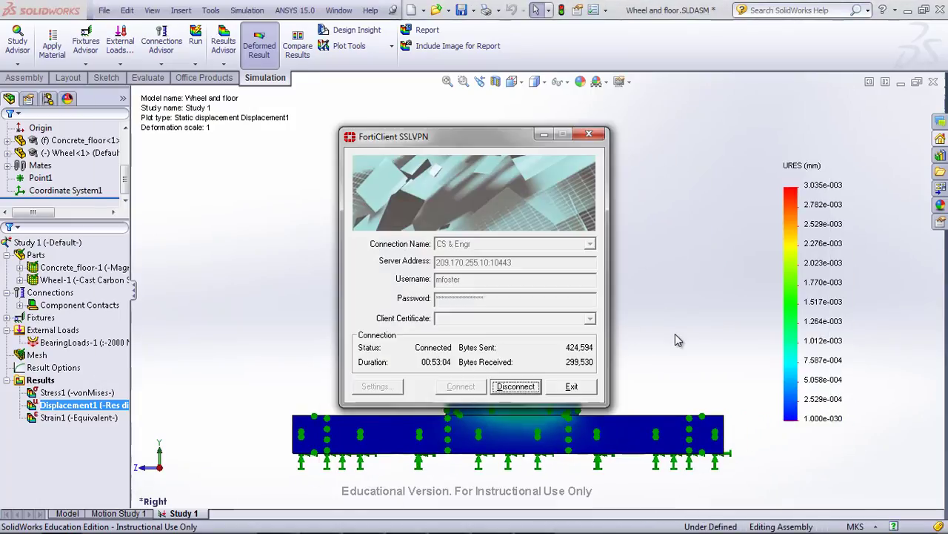
key("alt+Tab")
key("alt+Tab")
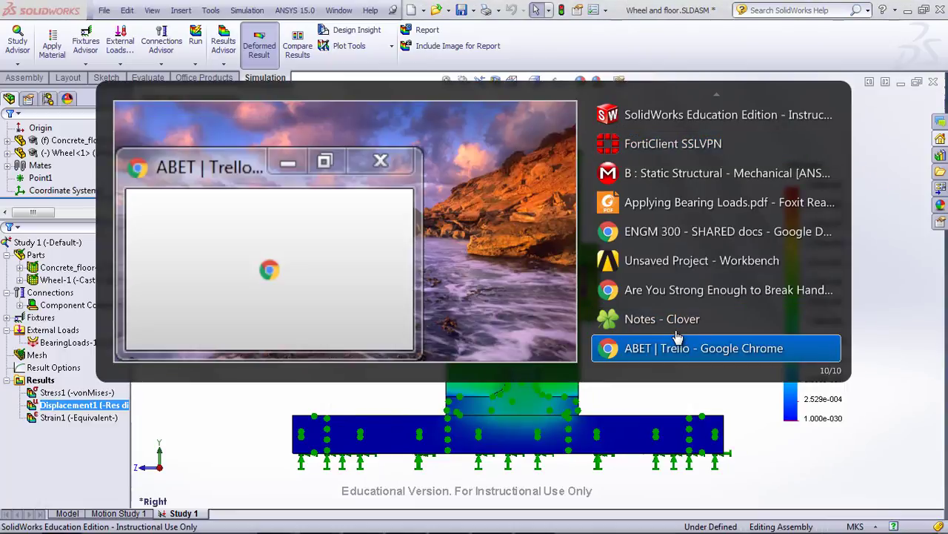
left_click(680, 178)
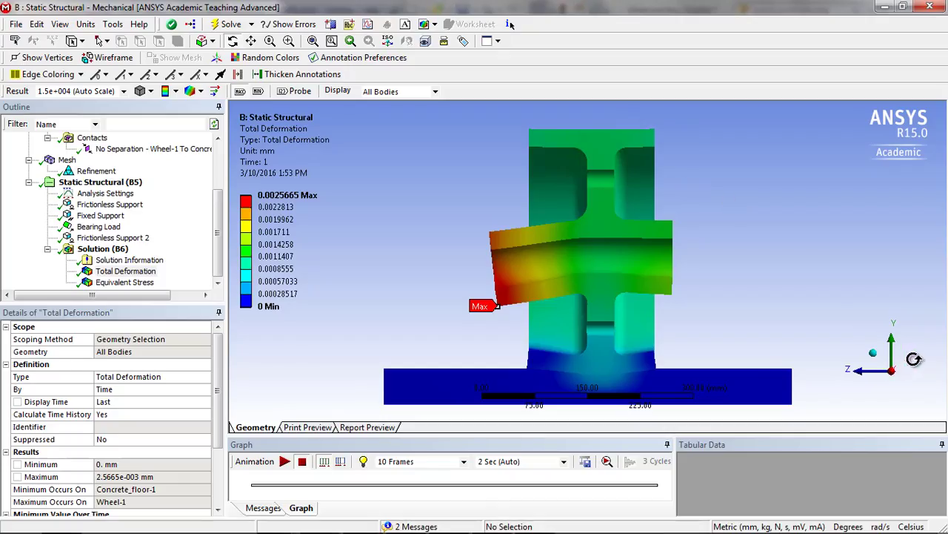
- Back in SolidWorks, apply a mesh control to the lower web hole face and hub fillet face with a finer 0.00847595 m element size
key("alt+Tab")
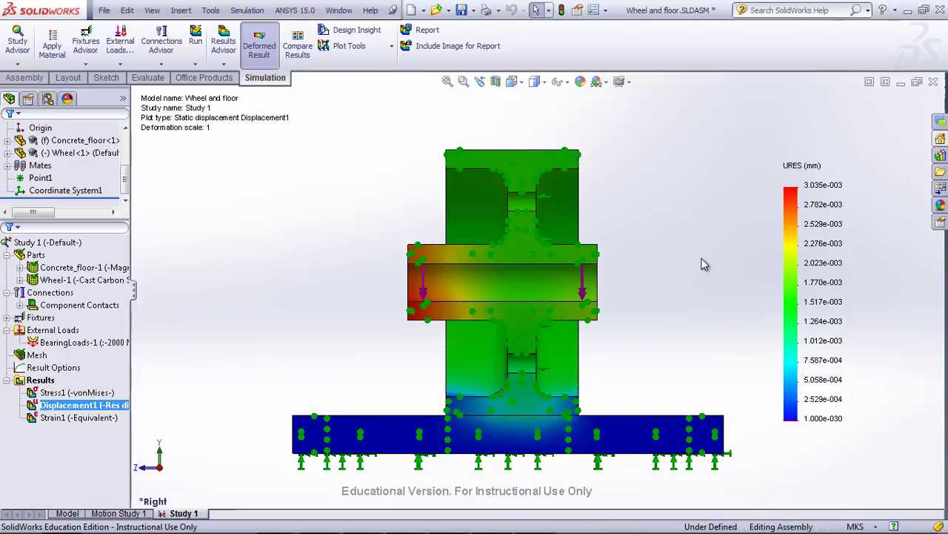
middle_click_drag(630, 333, 695, 346)
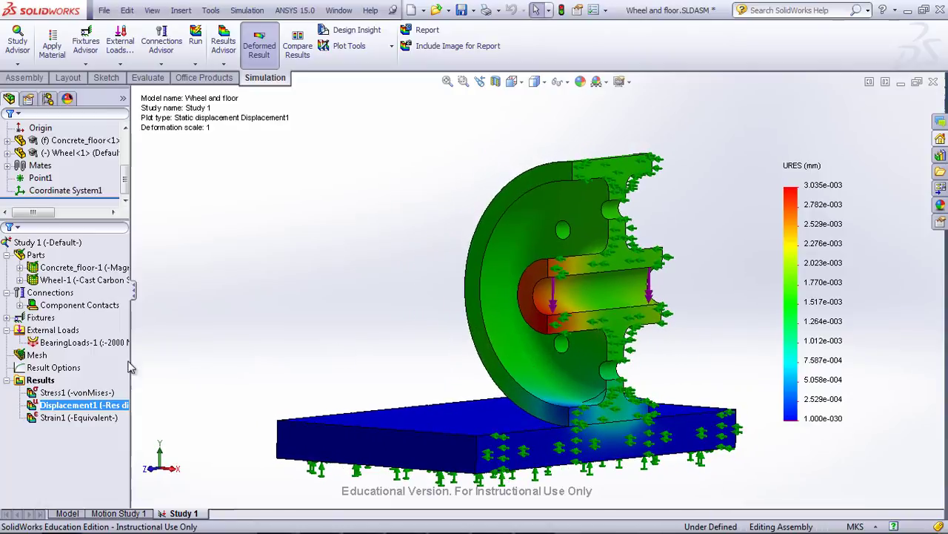
left_click(39, 356)
right_click(40, 357)
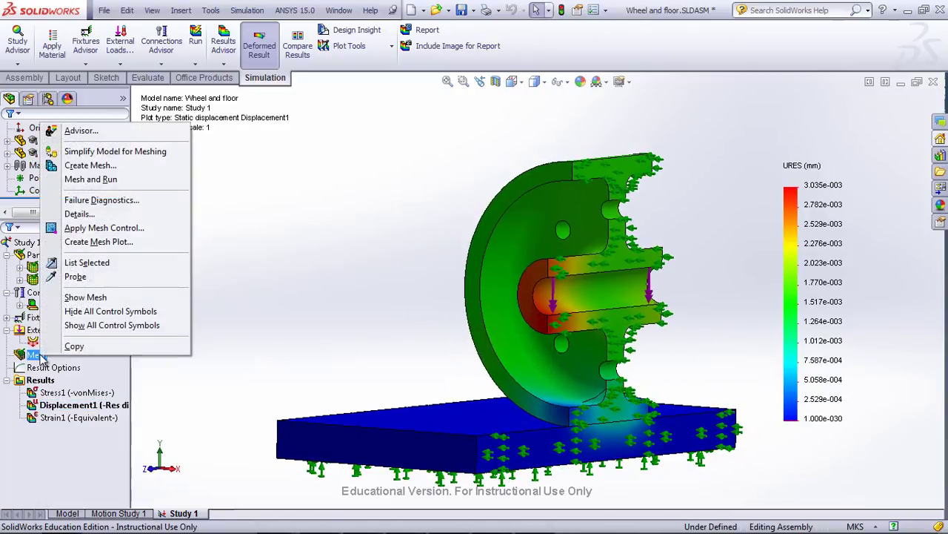
left_click(97, 228)
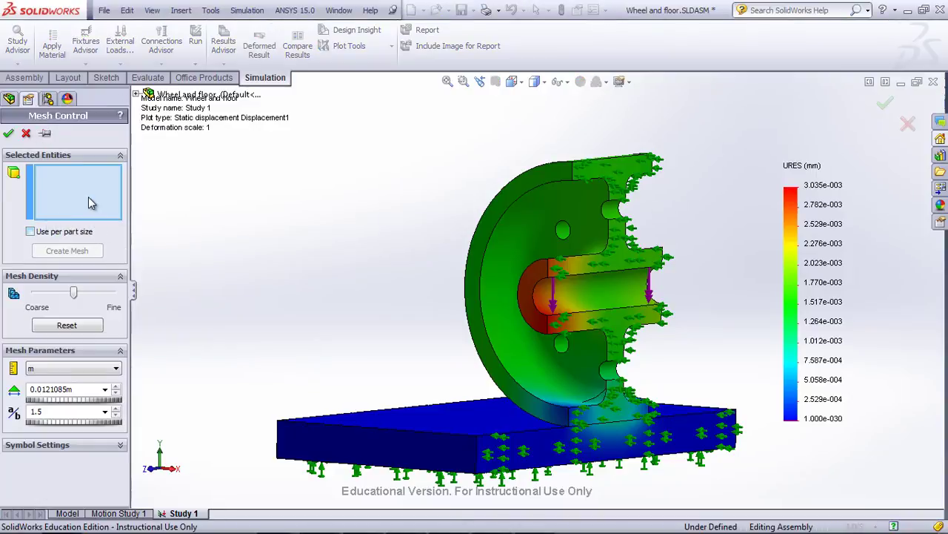
left_click(603, 373)
middle_click_drag(604, 371, 612, 339)
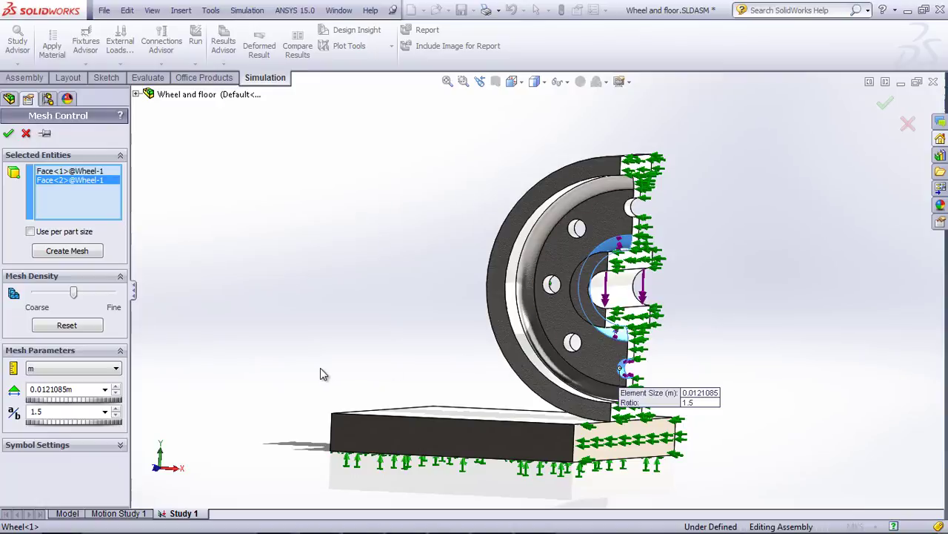
left_click_drag(74, 294, 99, 295)
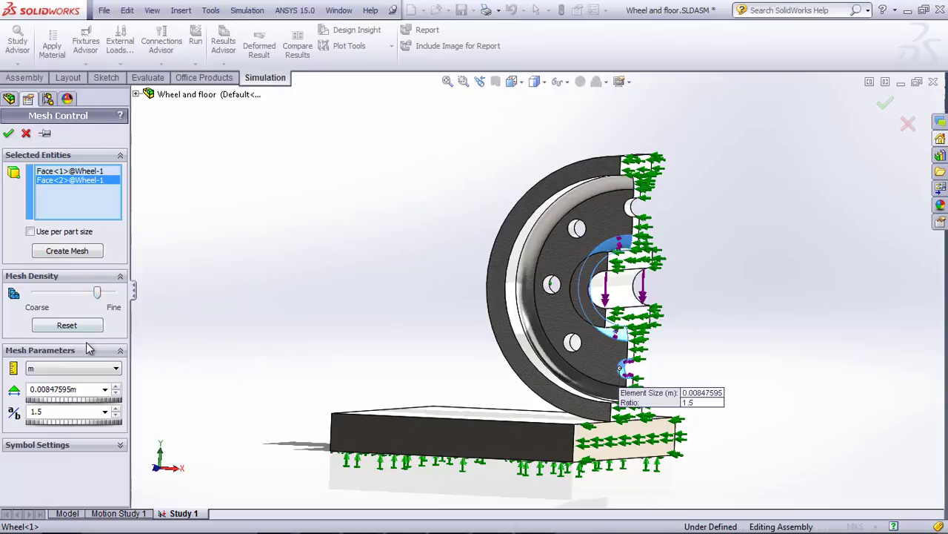
left_click(8, 133)
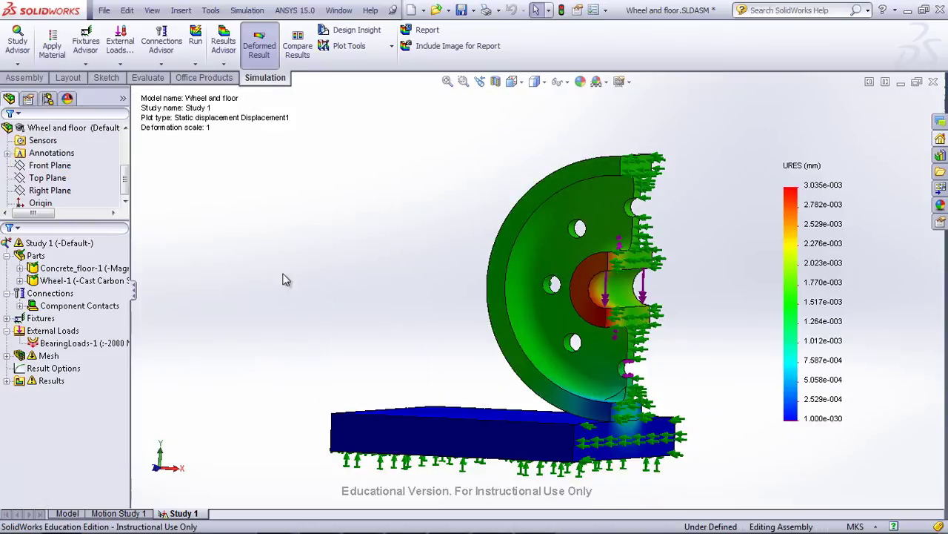
- Remesh the wheel and floor at the default density, accepting deletion of the existing results, and inspect the refined areas
right_click(48, 356)
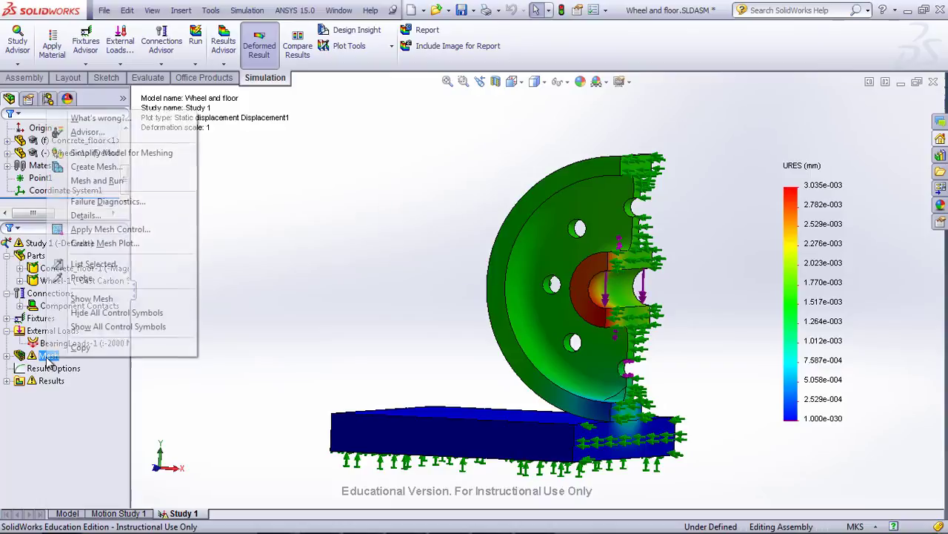
left_click(104, 181)
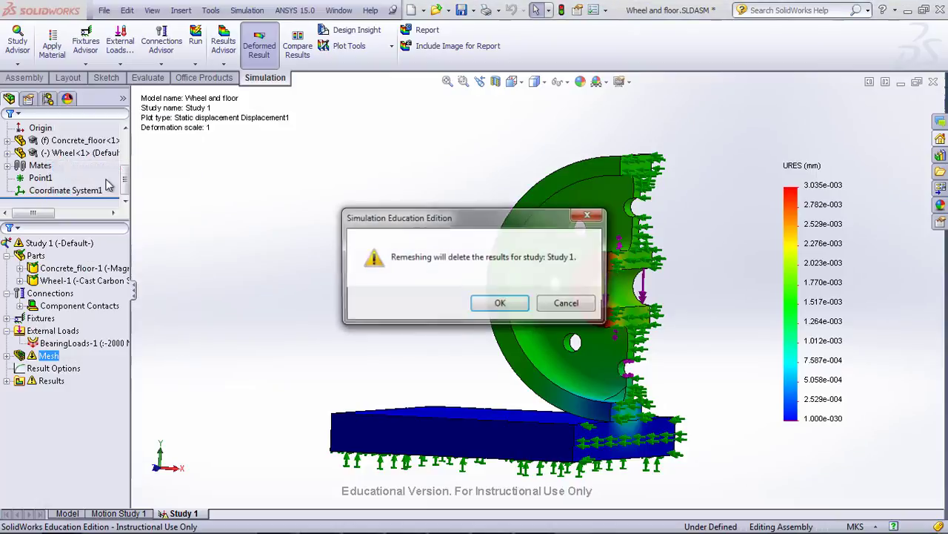
left_click(502, 303)
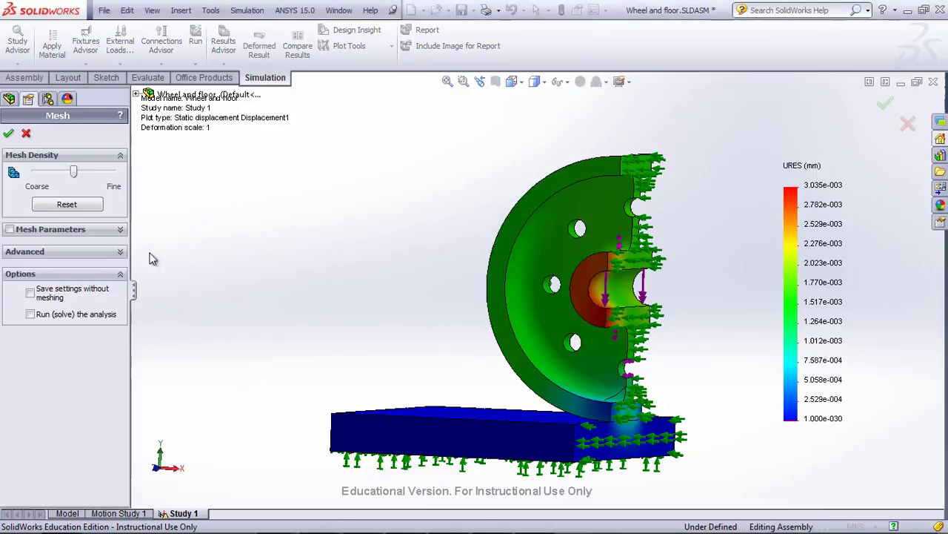
left_click(9, 132)
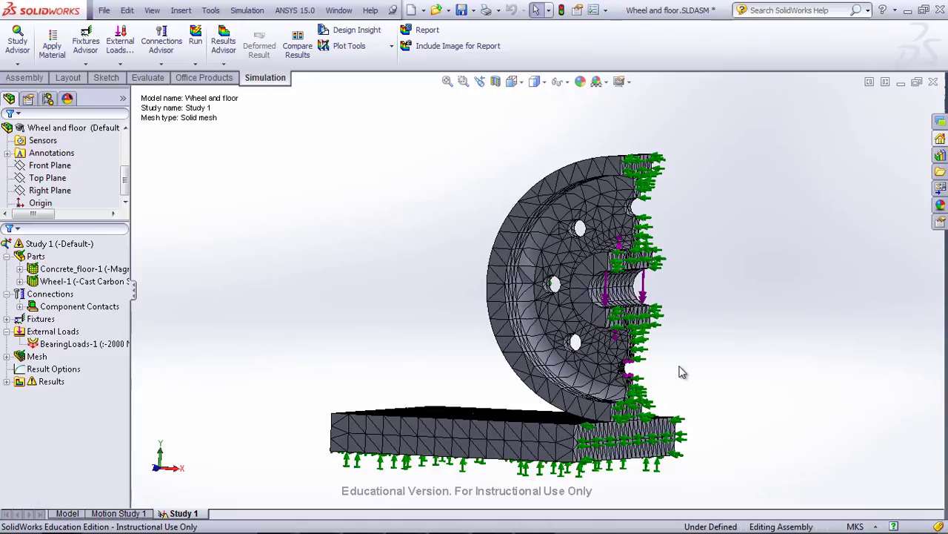
middle_click_drag(694, 348, 692, 319)
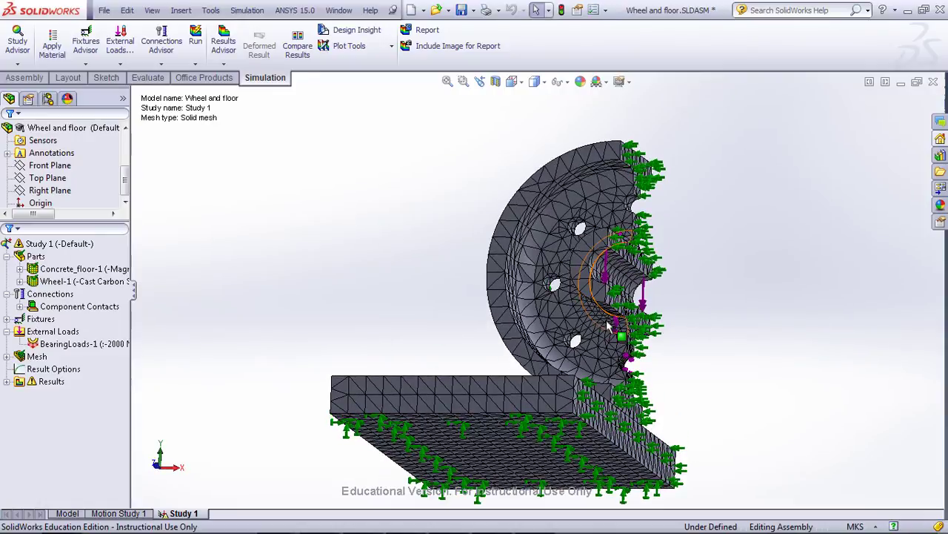
- Edit the existing mesh control to refine its element size to 0.00741646 m
left_click(104, 358)
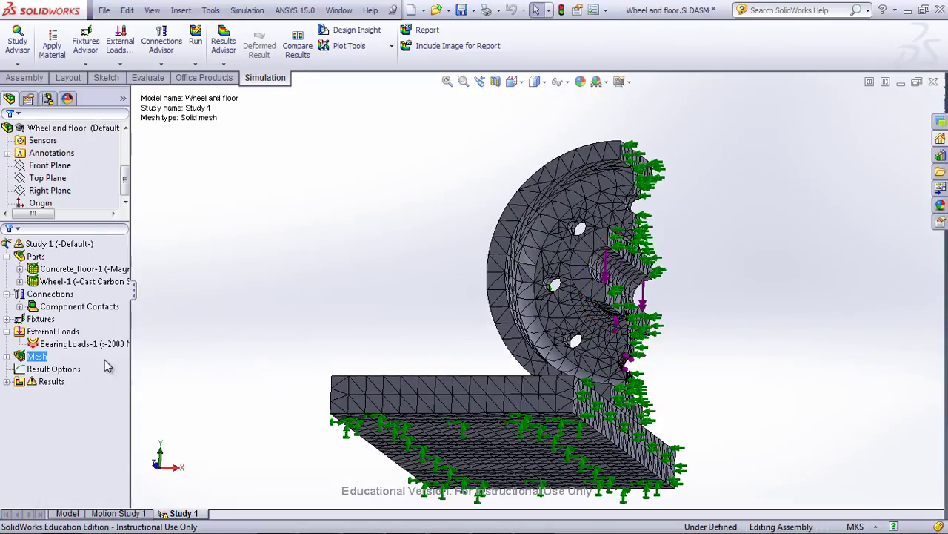
left_click(6, 356)
left_click(63, 368)
left_click(20, 368)
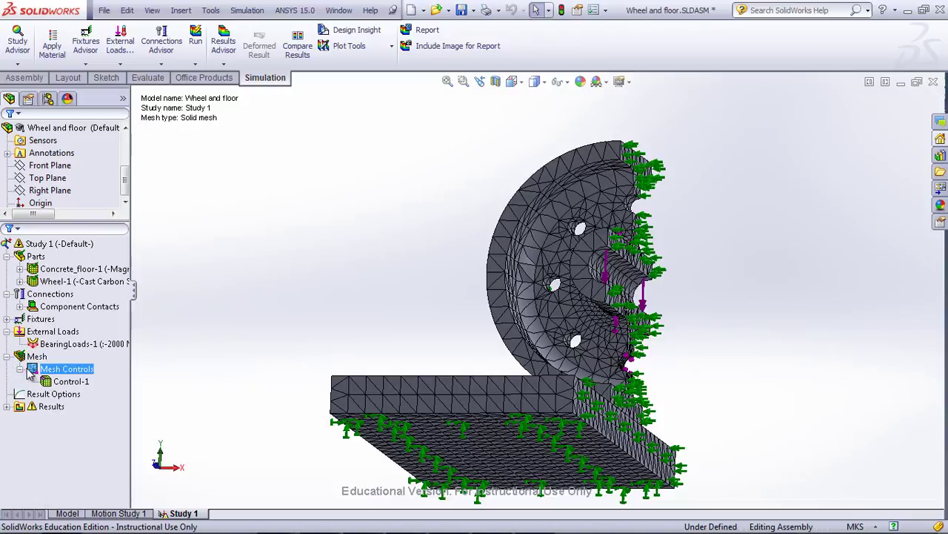
left_click(70, 381)
right_click(71, 382)
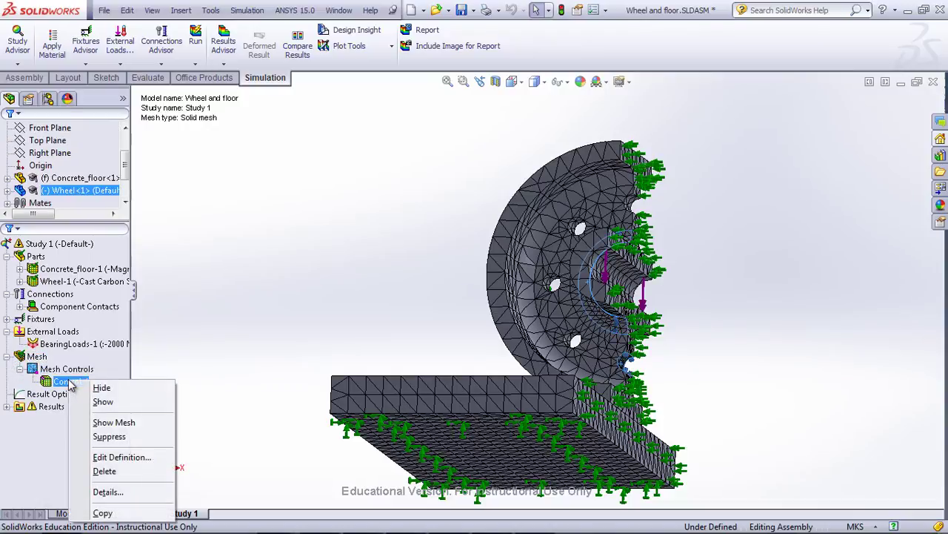
left_click(107, 457)
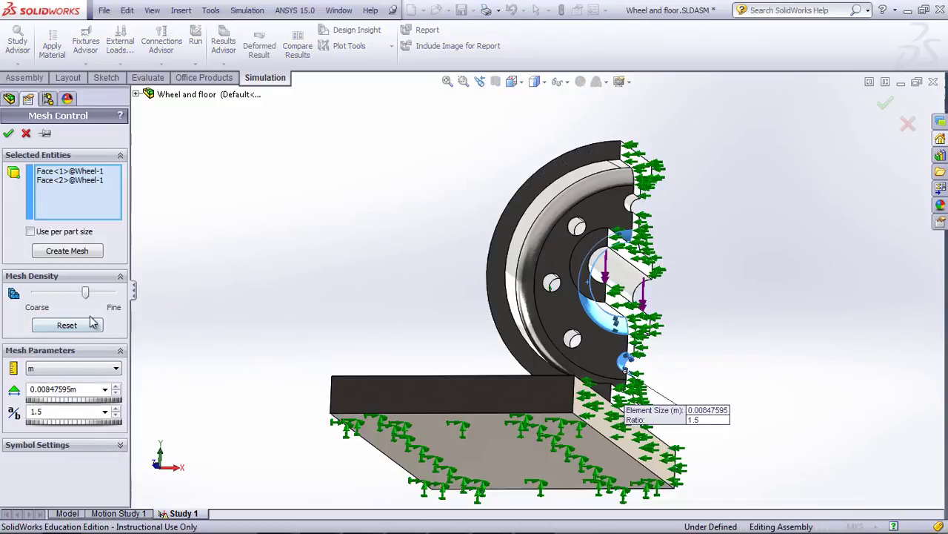
left_click_drag(88, 296, 104, 294)
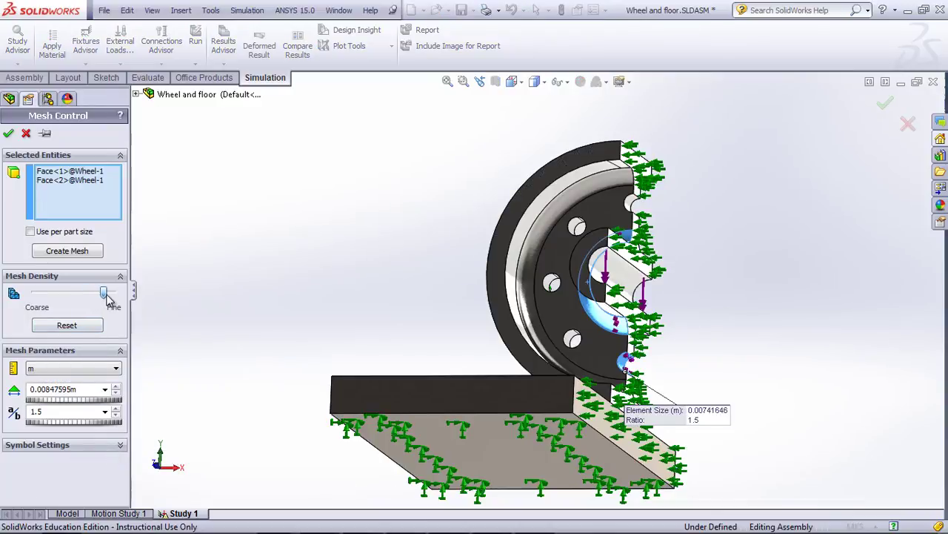
left_click(9, 134)
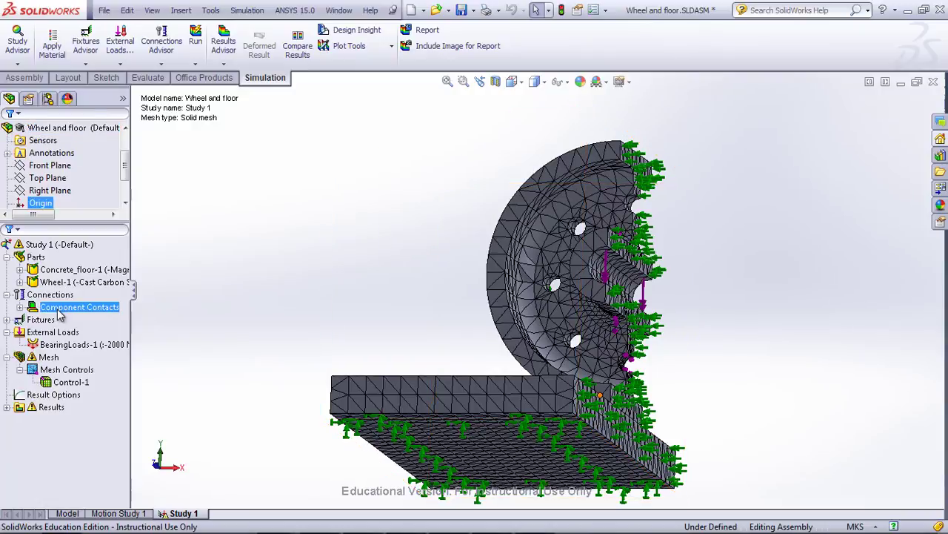
- Reopen the mesh control definition and create the mesh for its selected faces using the curvature-based mesh
left_click(68, 382)
right_click(67, 384)
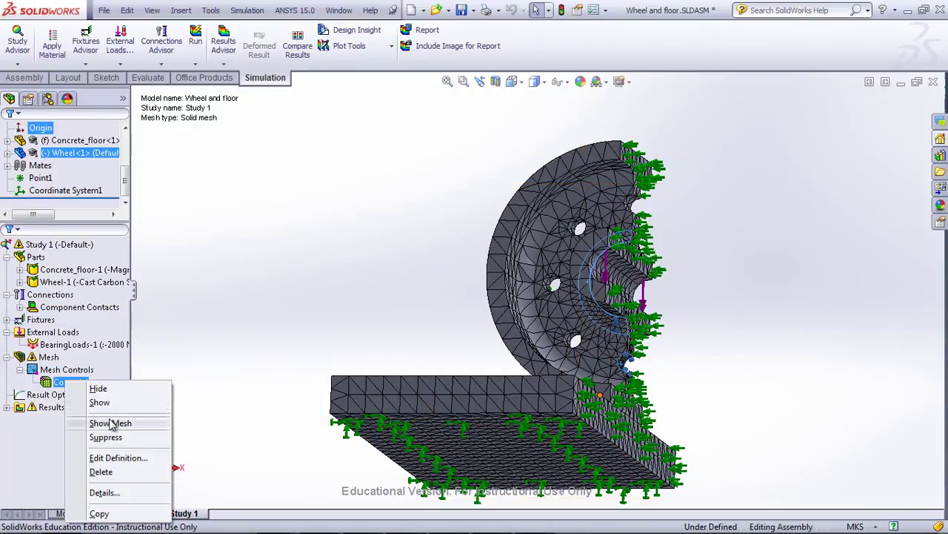
left_click(115, 458)
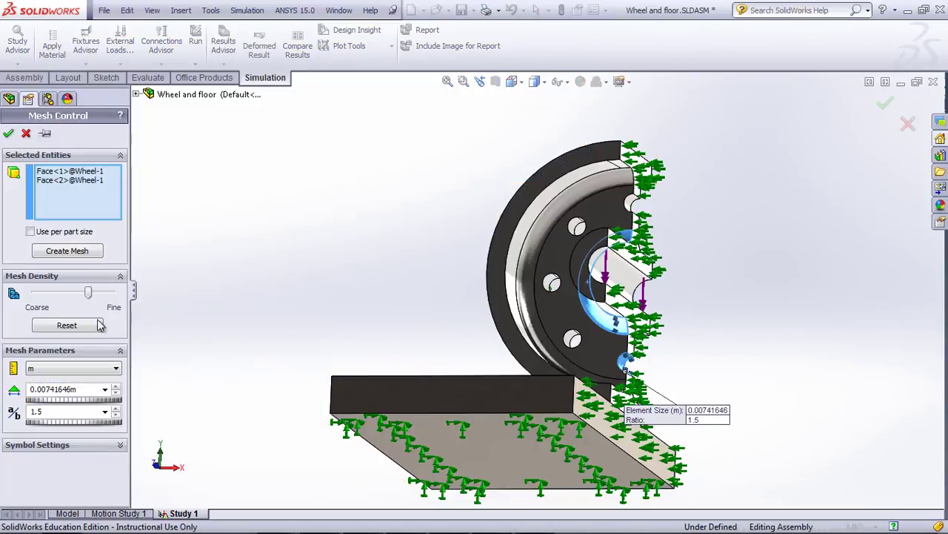
left_click(75, 250)
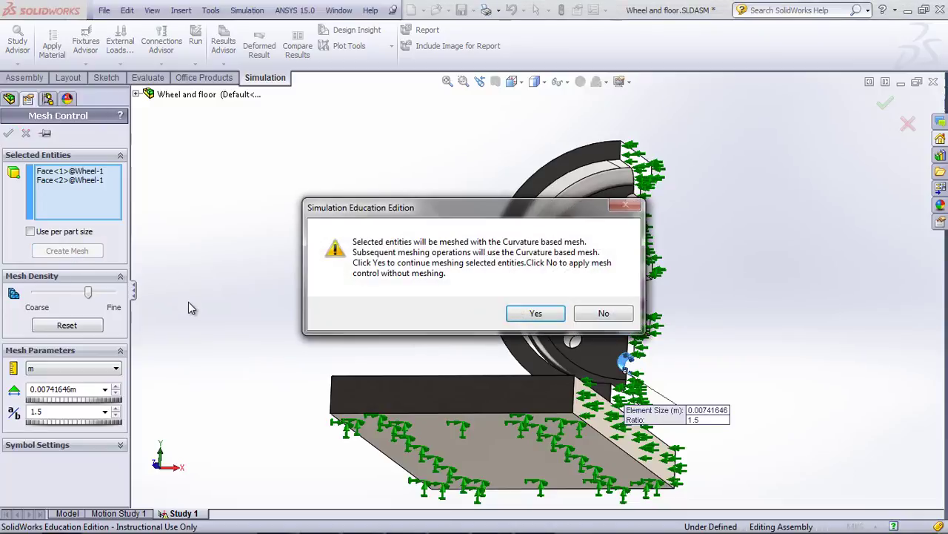
left_click(536, 313)
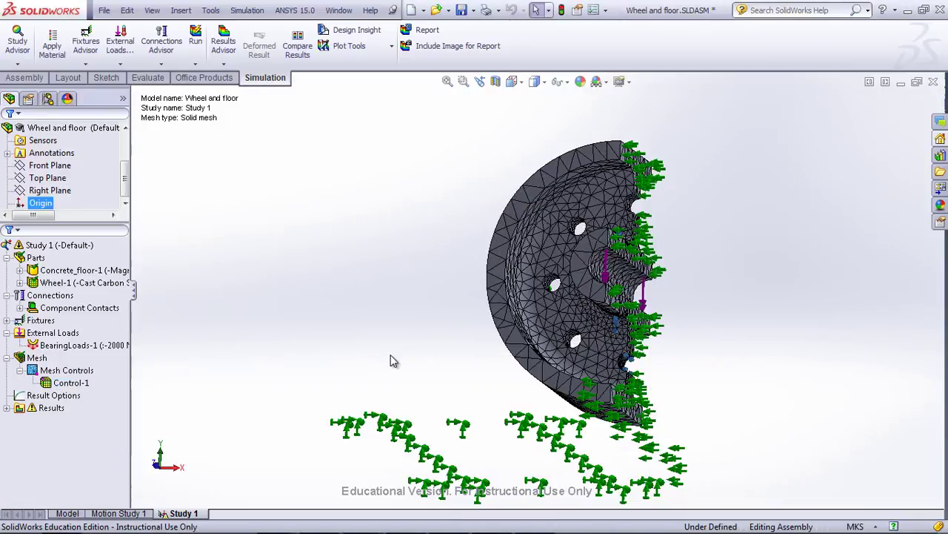
- Reopen the existing mesh control and mesh its selected wheel faces again with the element size kept at 0.00741646 m
middle_click_drag(402, 335, 396, 358)
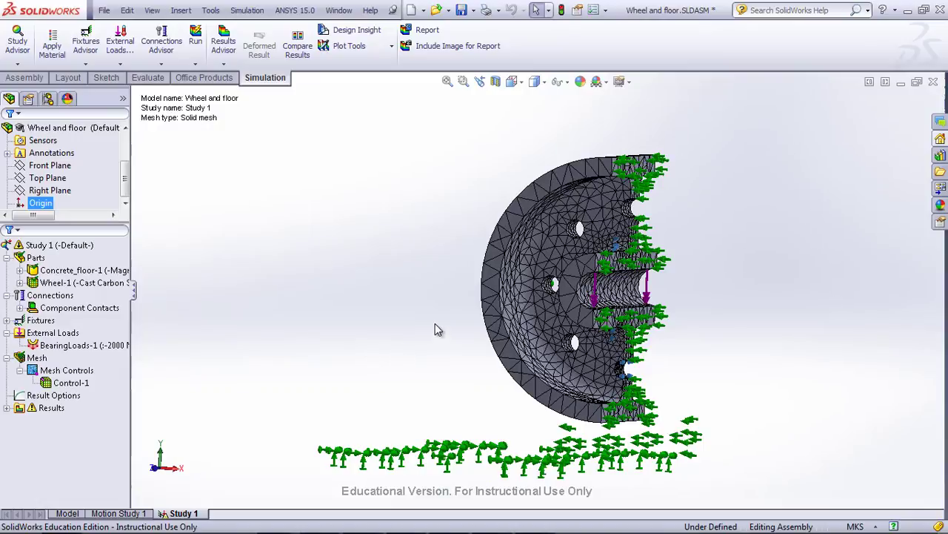
left_click(74, 382)
right_click(83, 385)
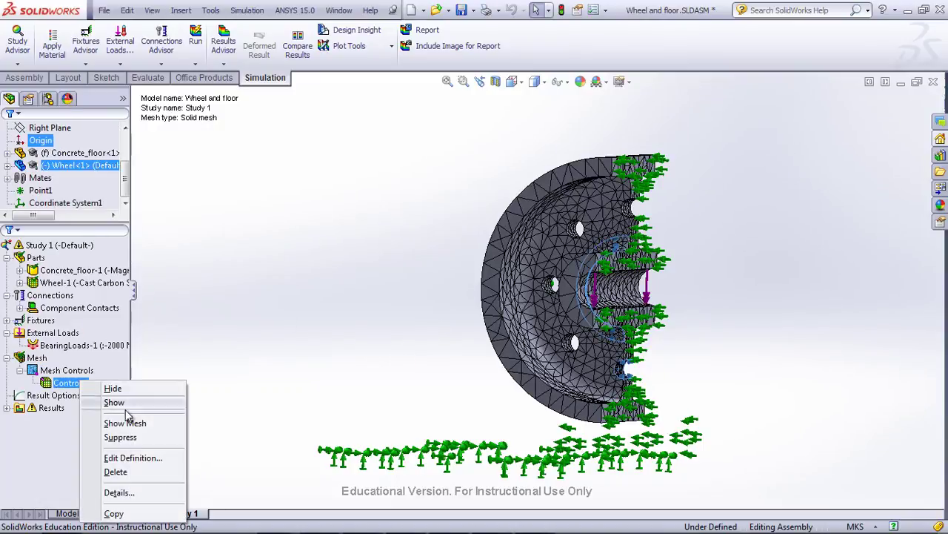
left_click(136, 457)
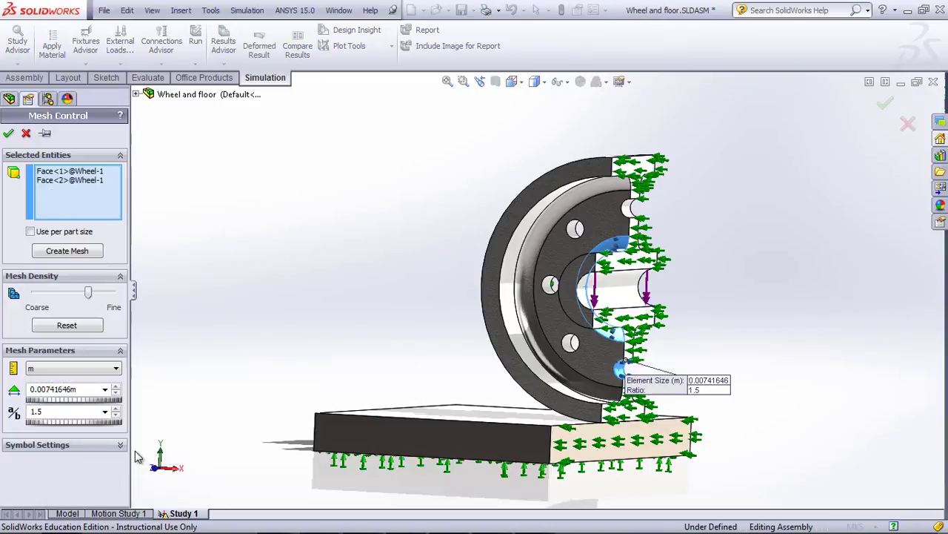
left_click(67, 252)
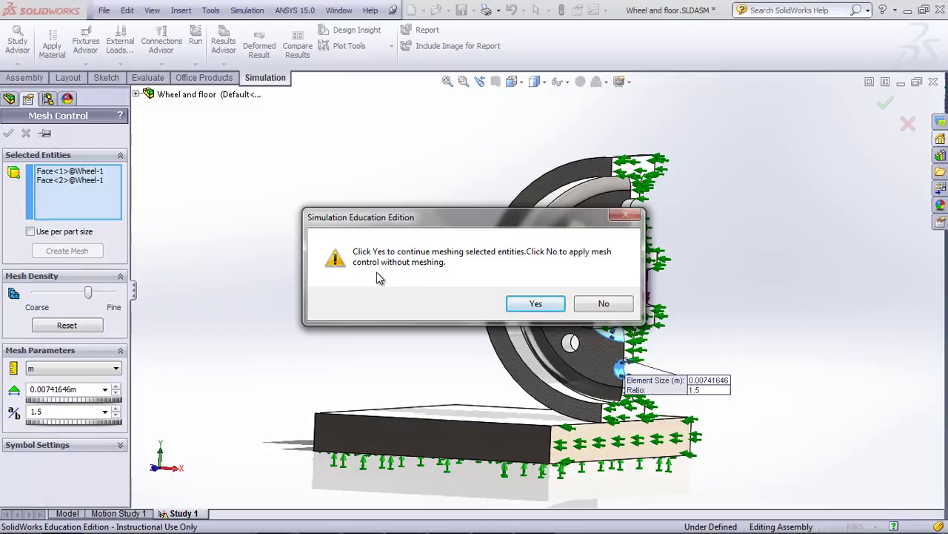
left_click(548, 308)
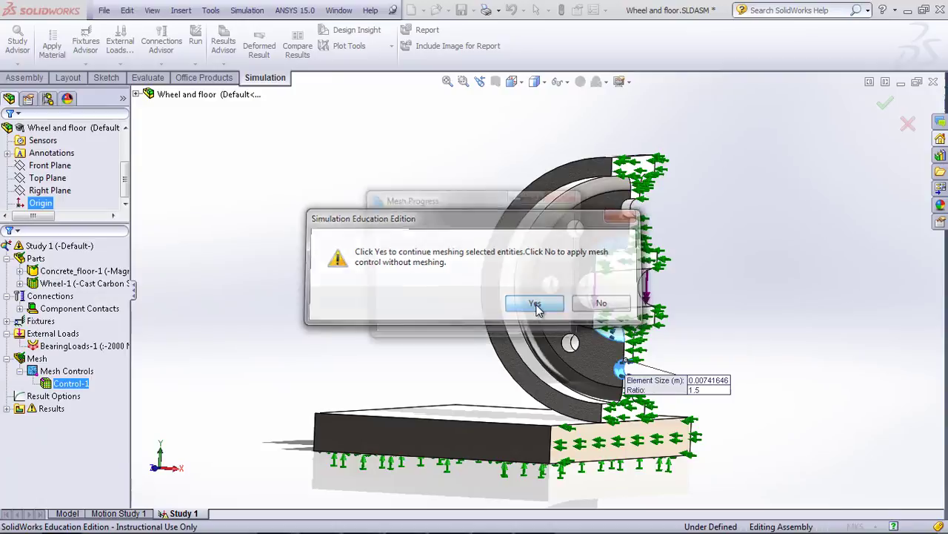
- Coarsen the mesh control's element size to 0.01059494 m and create the mesh for its selected faces
left_click(71, 370)
left_click(70, 383)
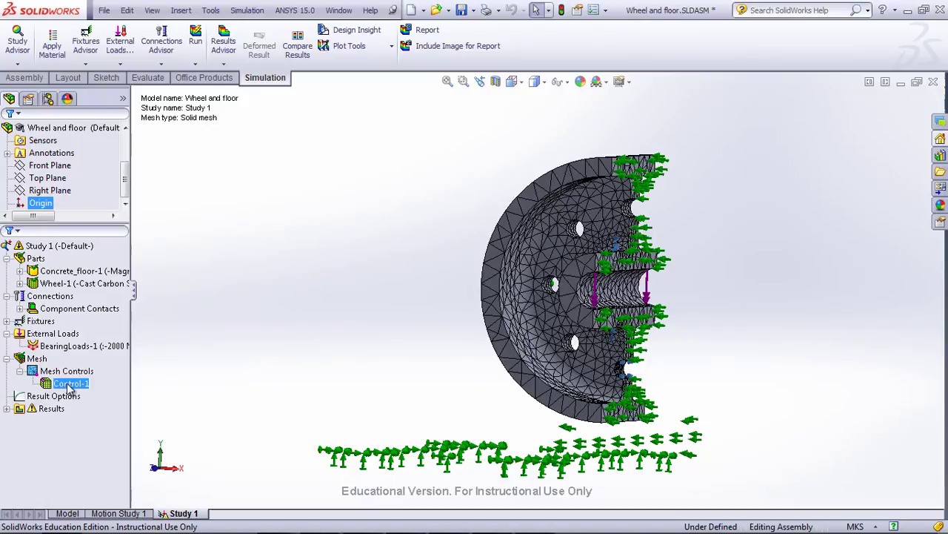
right_click(69, 386)
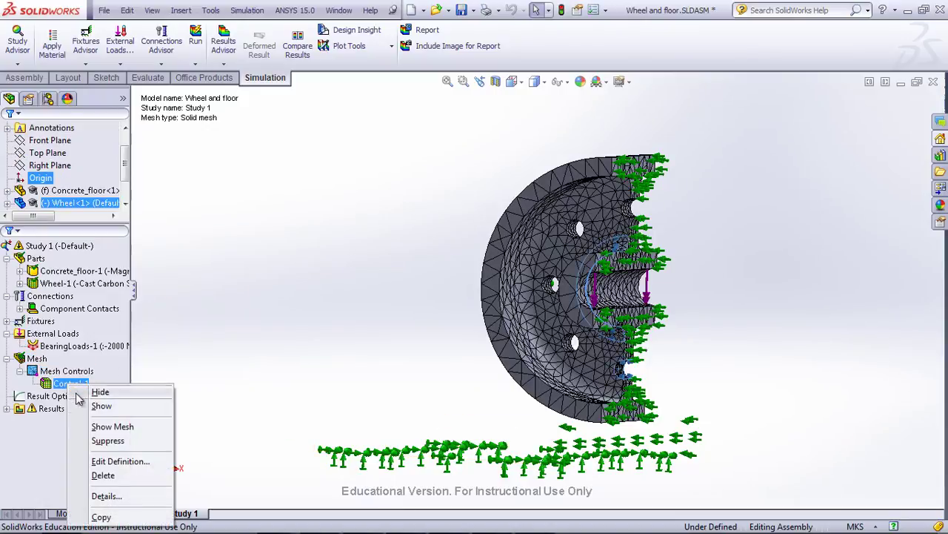
left_click(115, 461)
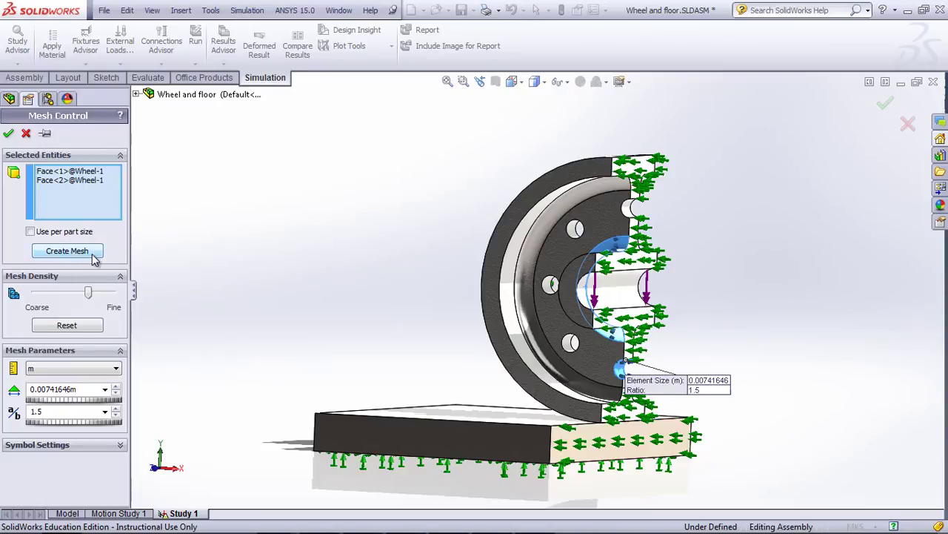
left_click_drag(88, 292, 86, 295)
left_click(67, 250)
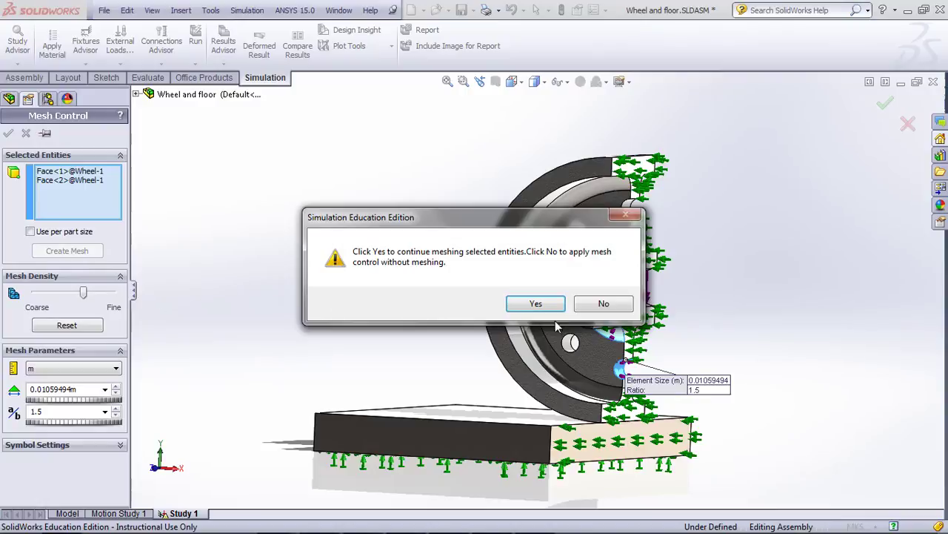
left_click(536, 304)
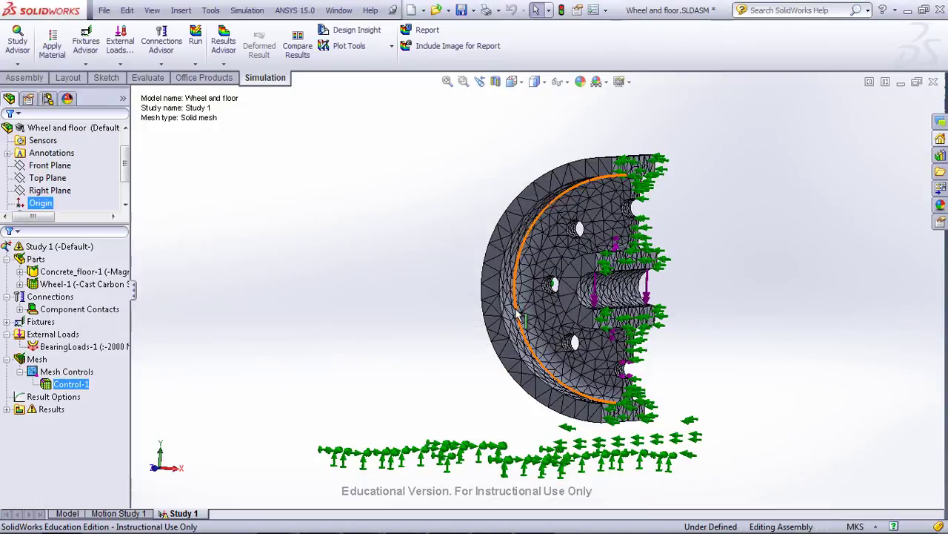
- Edit the mesh control to a finer 0.00771917 m element size and apply it without meshing the selected faces
right_click(65, 383)
left_click(118, 455)
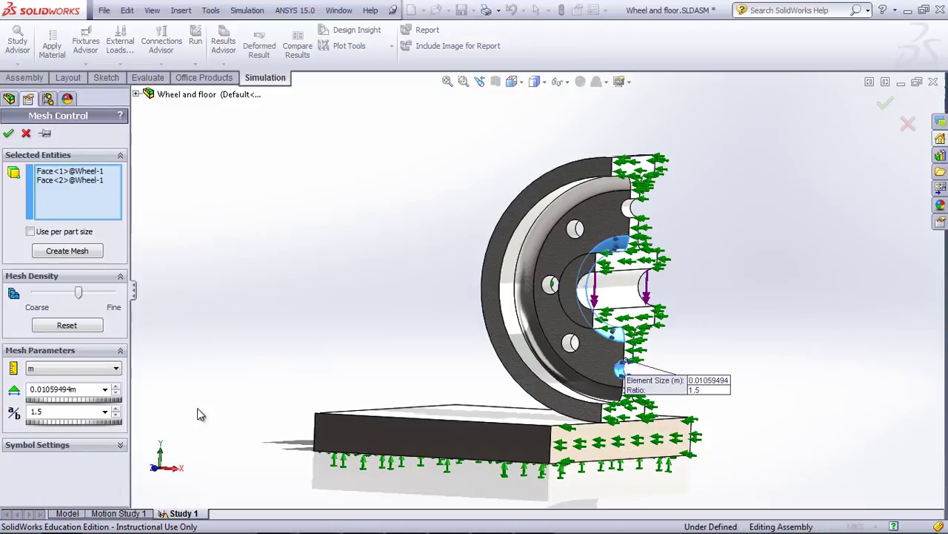
left_click(102, 293)
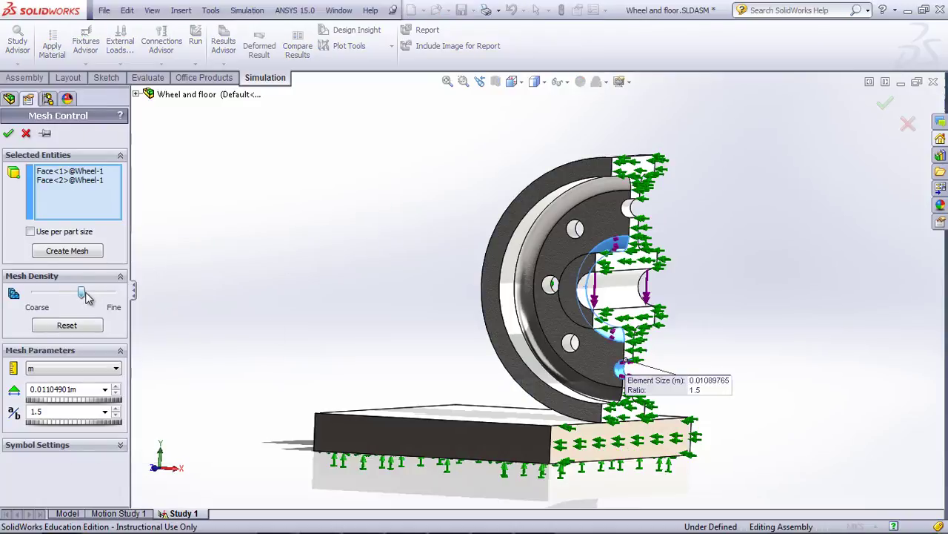
left_click(104, 294)
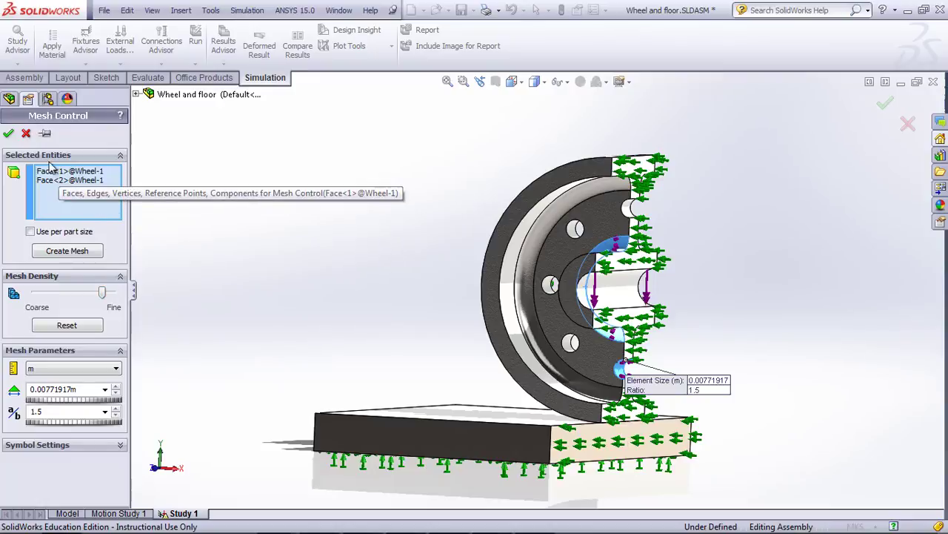
left_click(8, 133)
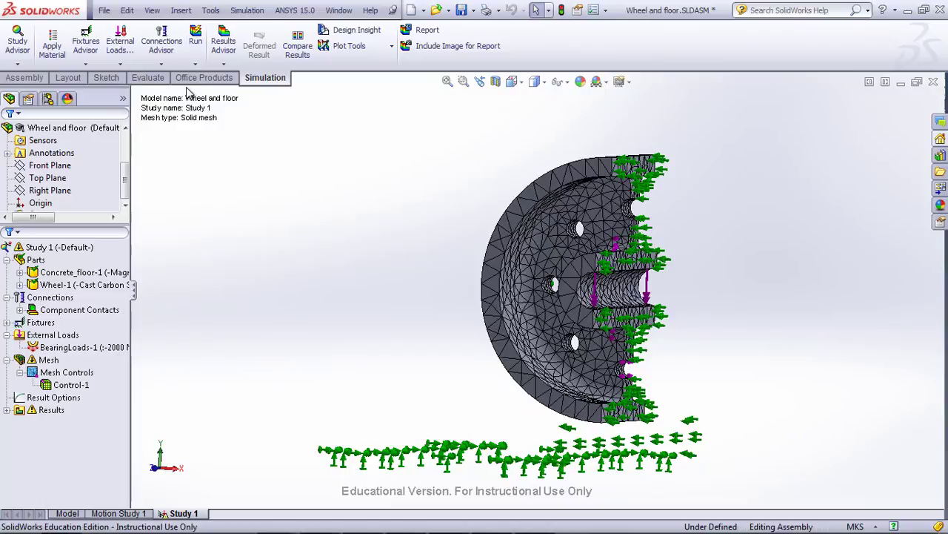
- Remesh the whole wheel and floor assembly at the default density with the curvature-based mesh and inspect it
left_click(195, 63)
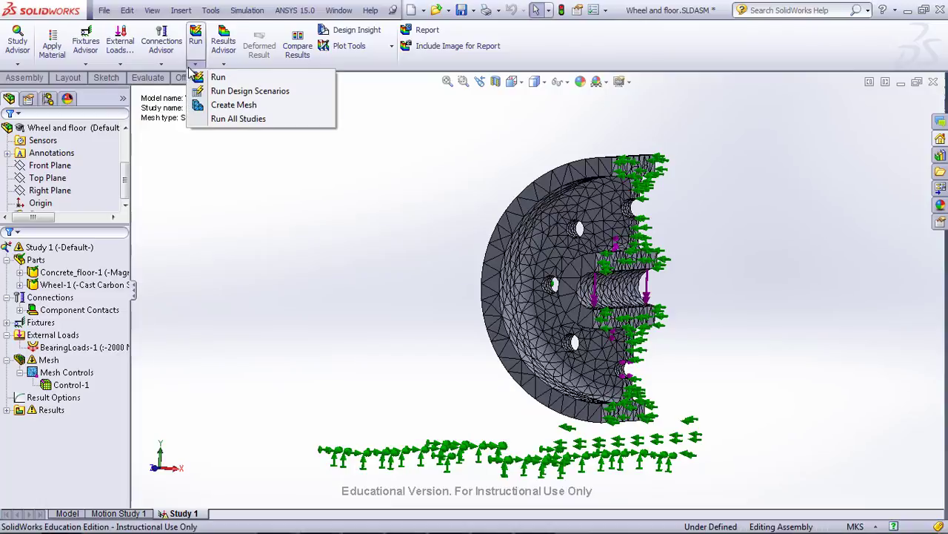
left_click(230, 104)
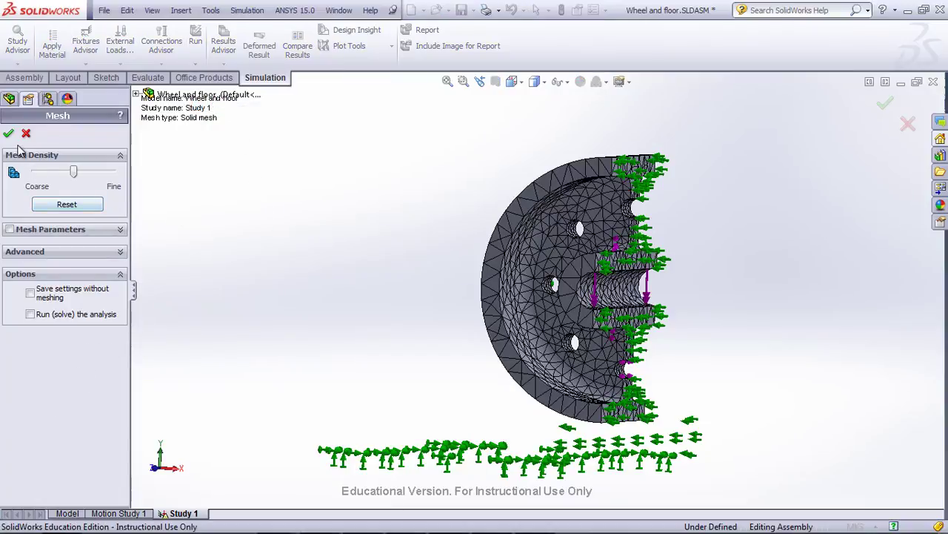
left_click(10, 230)
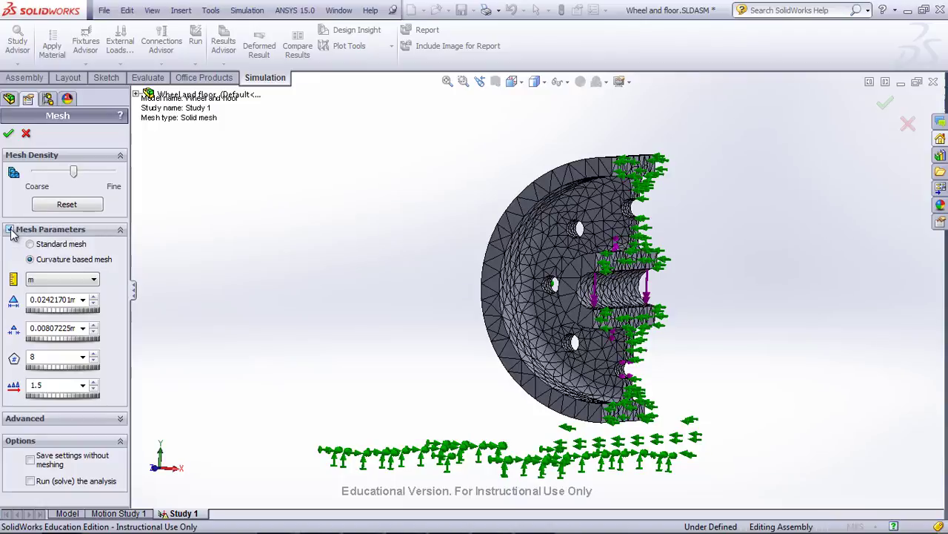
left_click(10, 229)
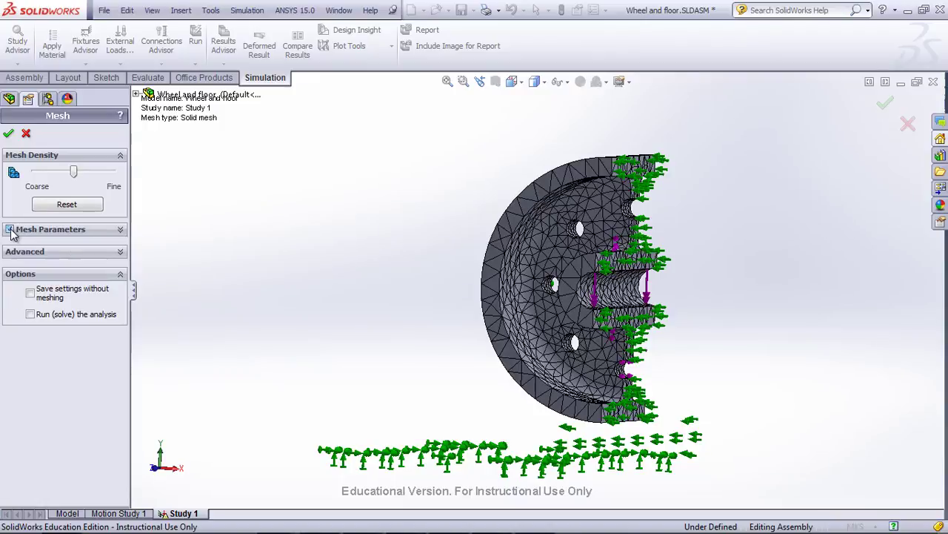
left_click(9, 132)
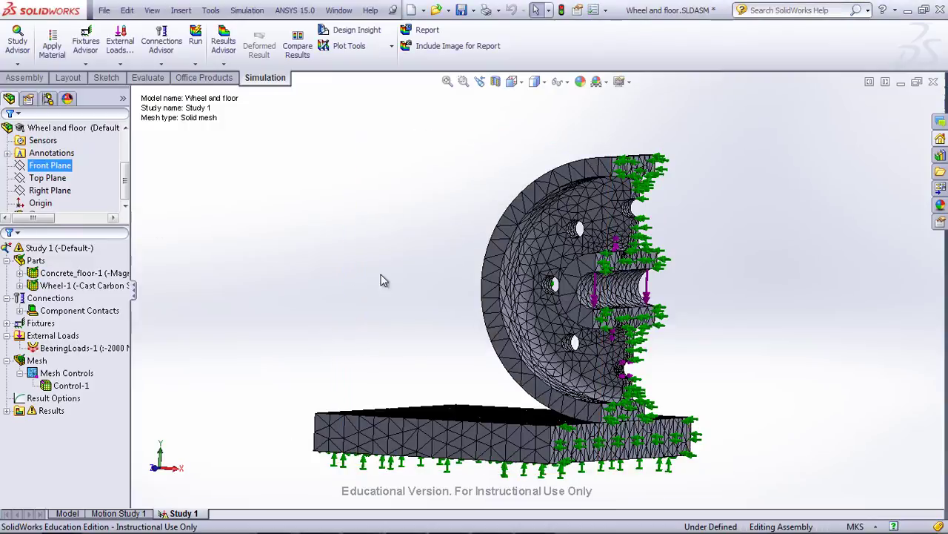
middle_click_drag(409, 277, 387, 293)
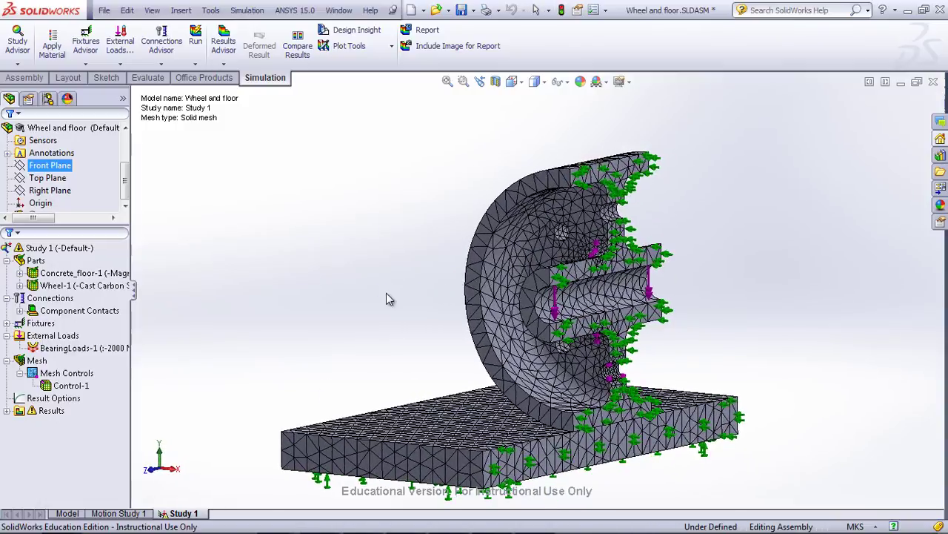
scroll(386, 293, "down", 1)
- Run the static study on the refined mesh to recompute its results
left_click(72, 385)
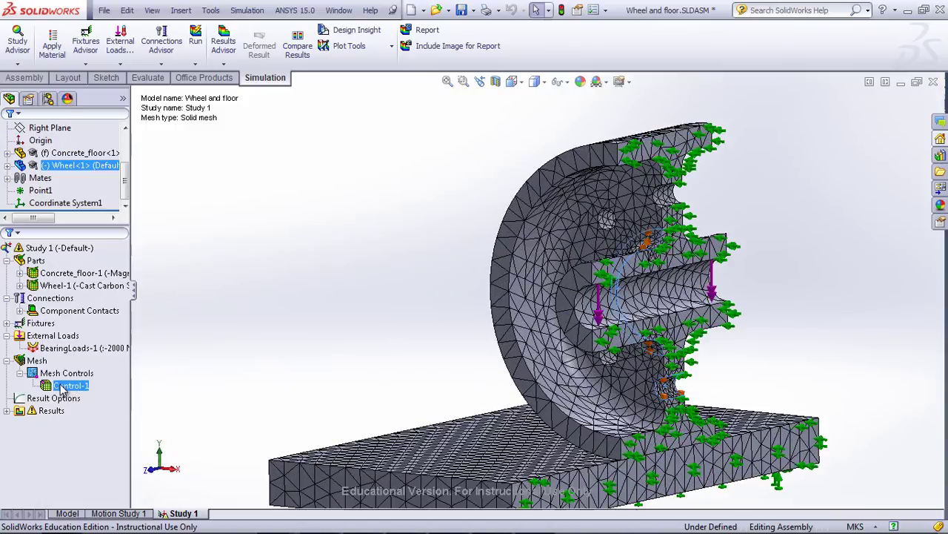
left_click(49, 411)
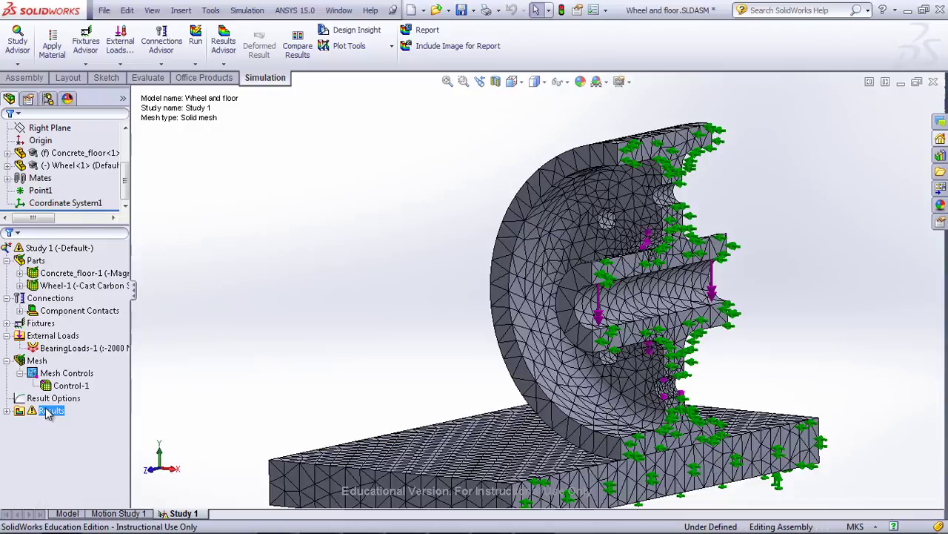
right_click(49, 413)
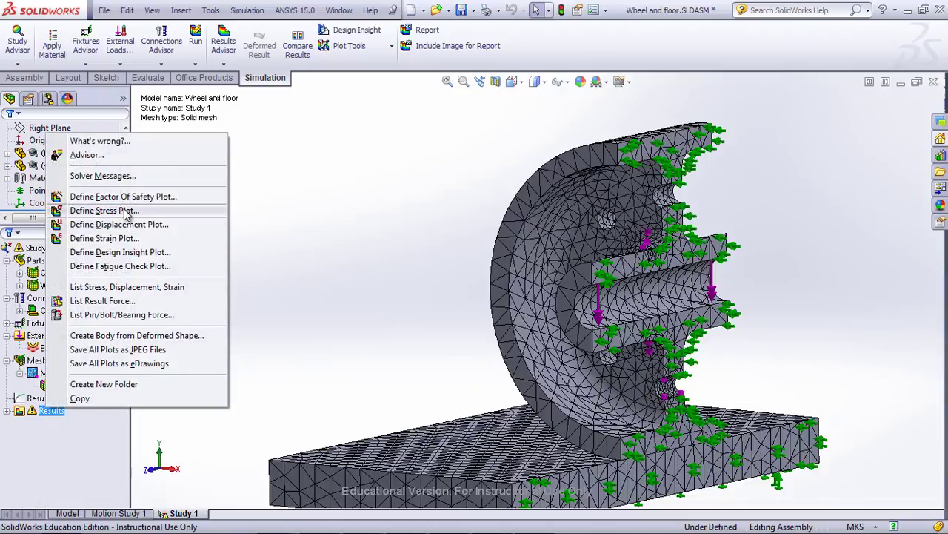
left_click(312, 176)
left_click(196, 43)
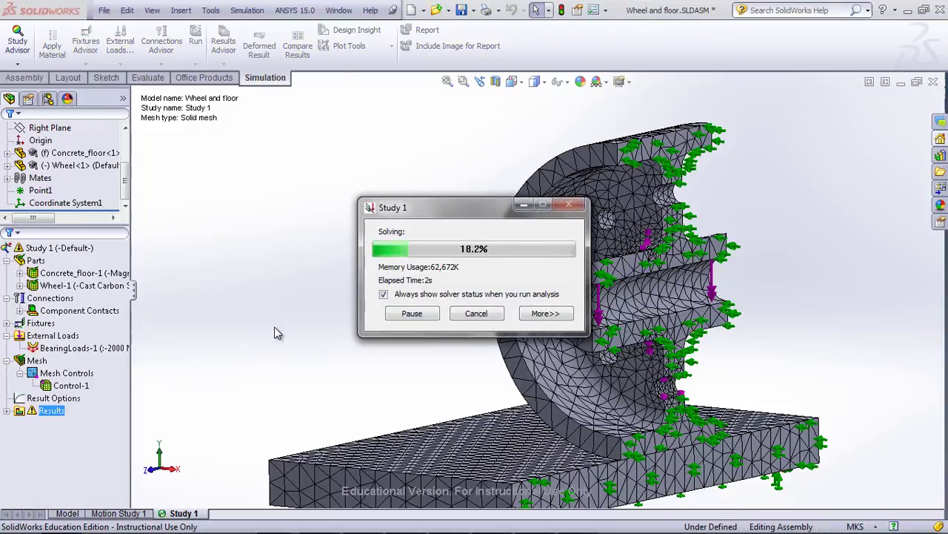
- Examine the von Mises stress plot of the wheel and floor from an angled view, the Front view and the Right view
left_click(170, 468, "alt")
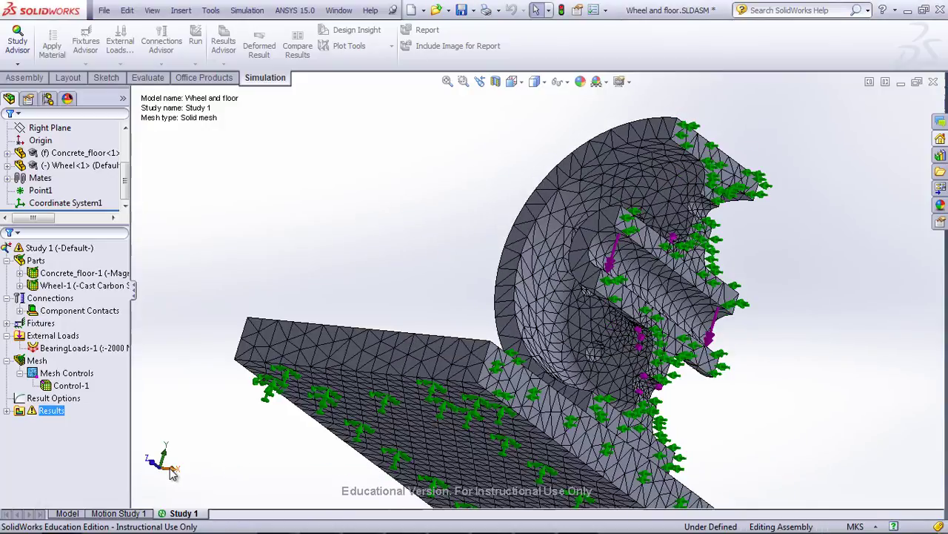
left_click(174, 471, "alt")
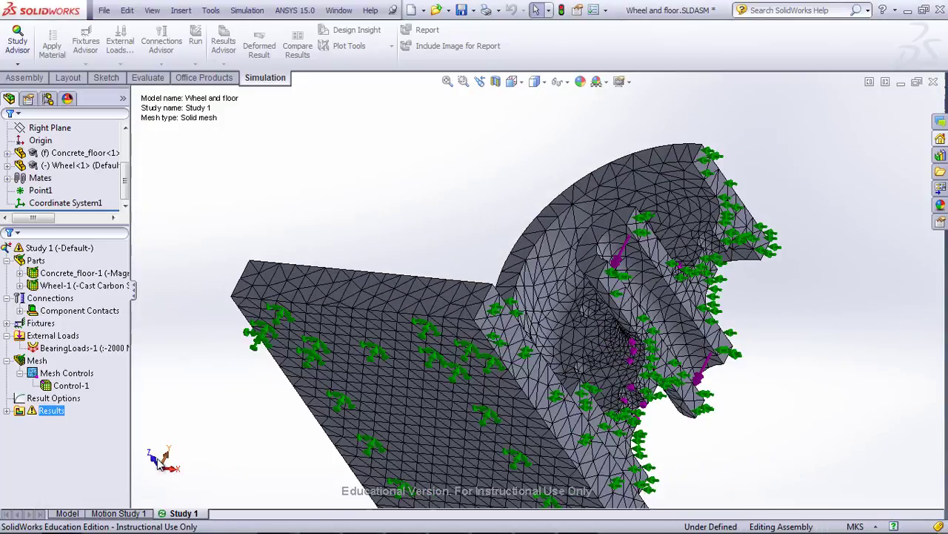
middle_click_drag(157, 468, 141, 520)
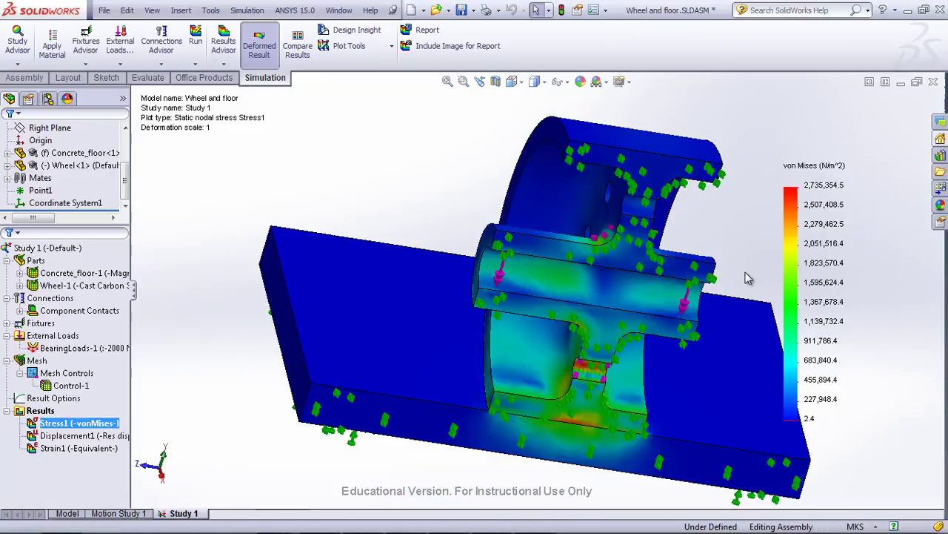
right_click_drag(723, 262, 779, 268)
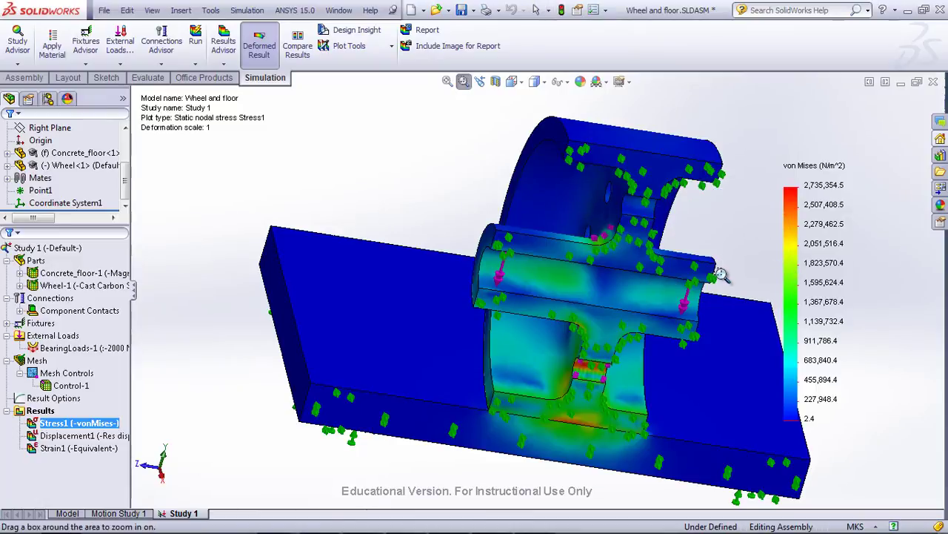
right_click(734, 253)
left_click(735, 233)
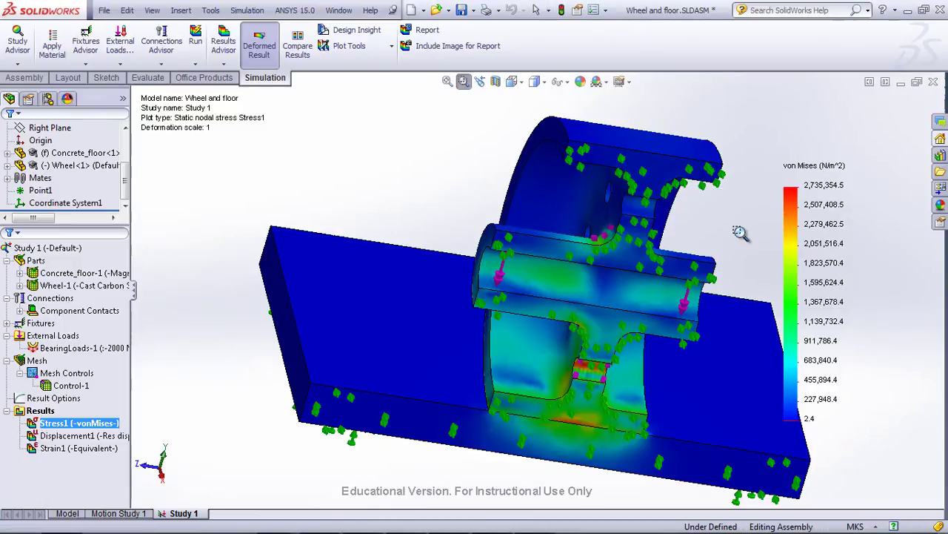
left_click(511, 82)
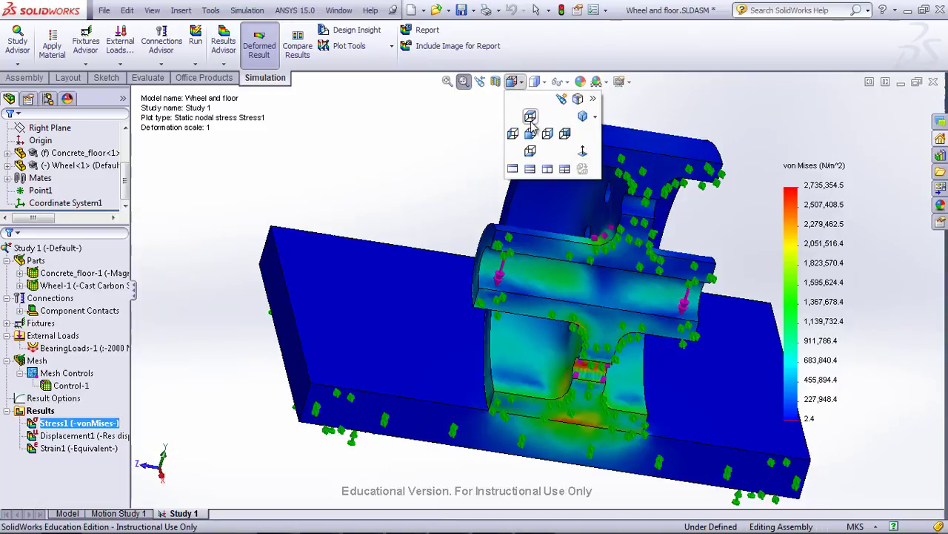
left_click(530, 127)
left_click(512, 82)
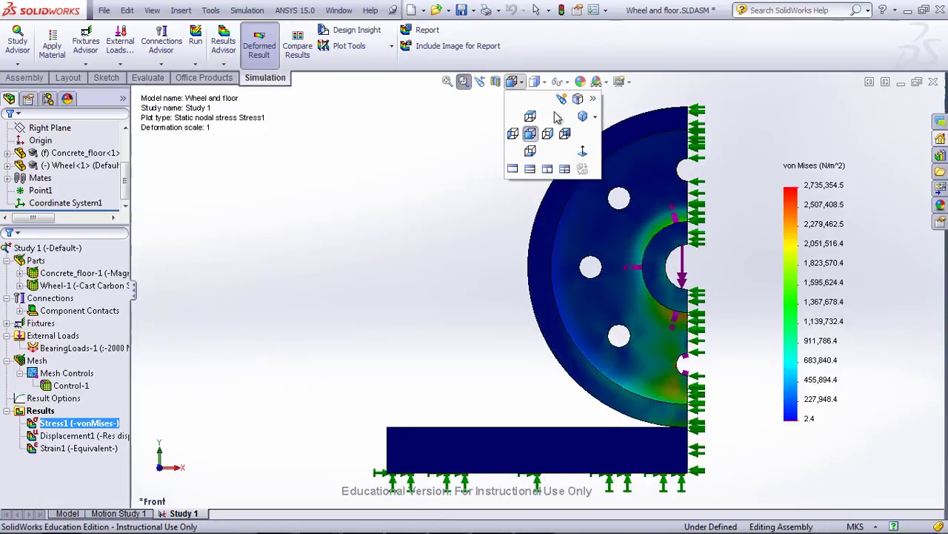
left_click(564, 133)
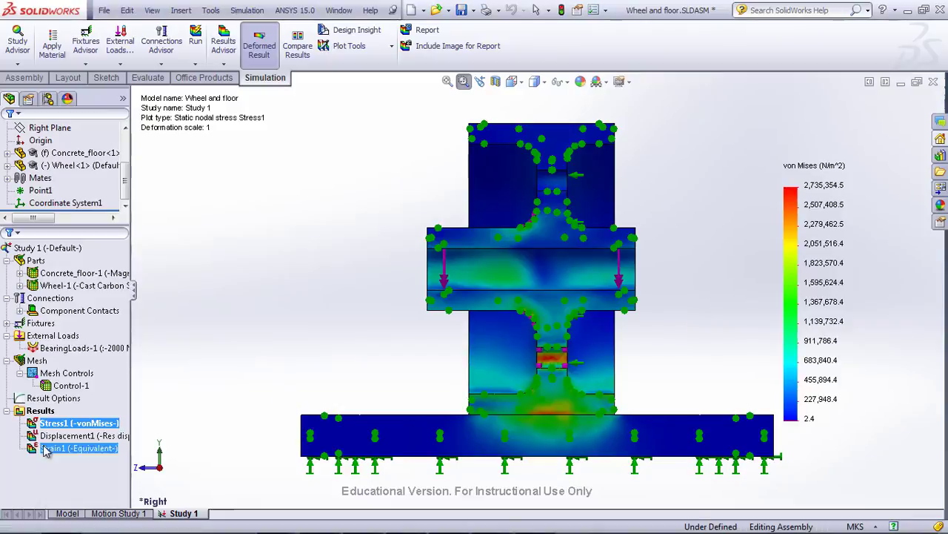
- Show the resultant displacement plot and inspect the displacement across the hub and web
left_click(72, 437)
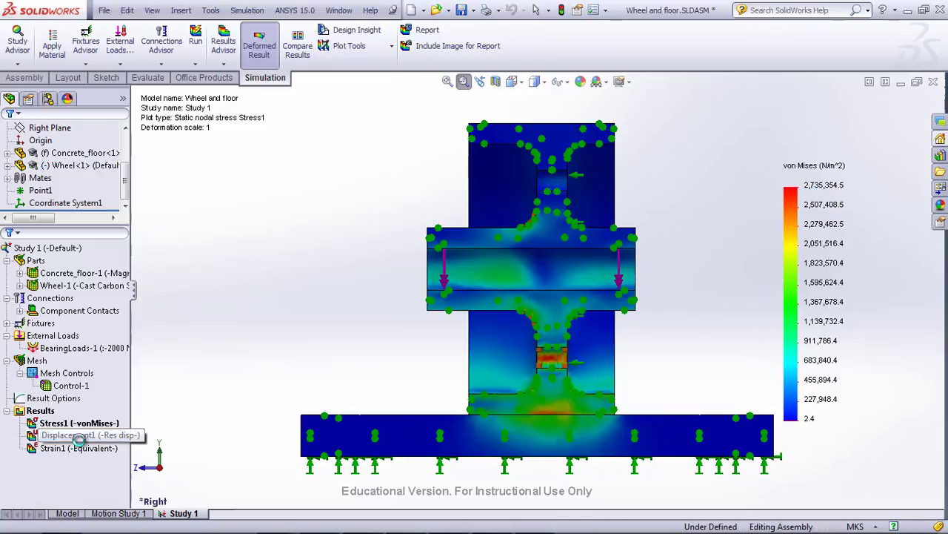
double_click(78, 436)
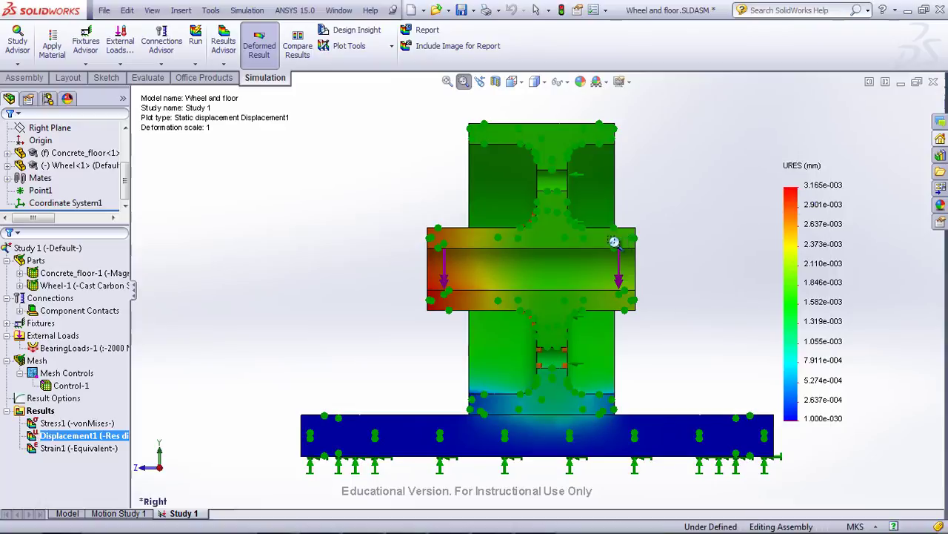
middle_click_drag(630, 335, 721, 324)
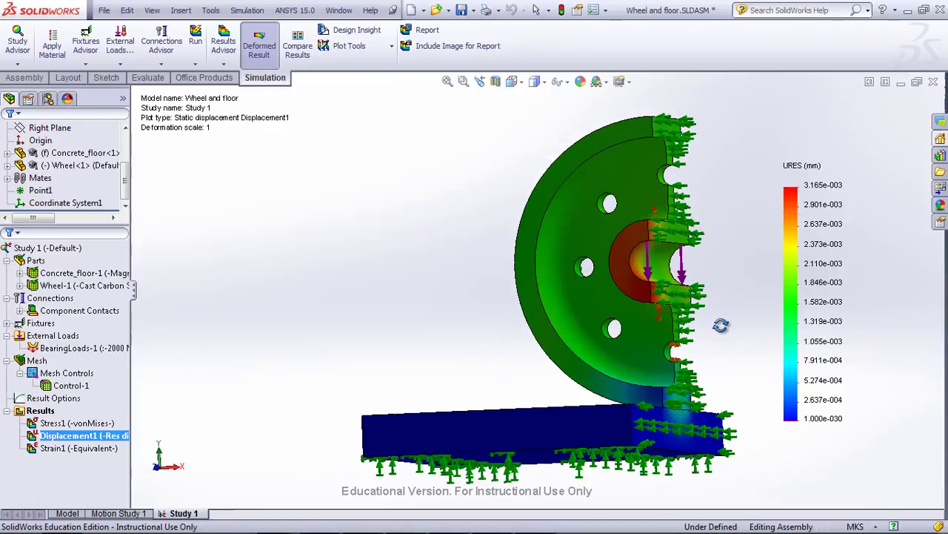
- Examine the resultant displacement around the hub up close and bring up the von Mises stress plot
scroll(721, 325, "down", 2)
scroll(717, 321, "down", 2)
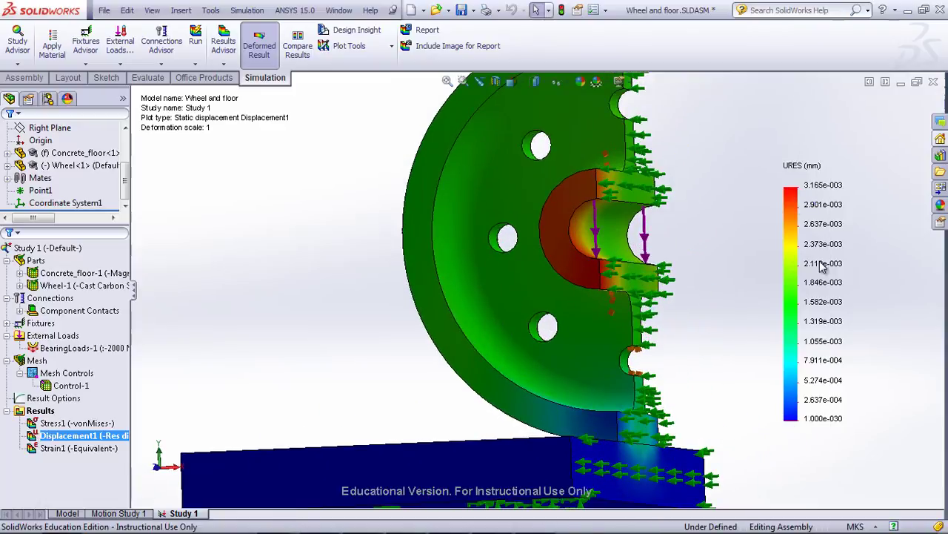
double_click(70, 424)
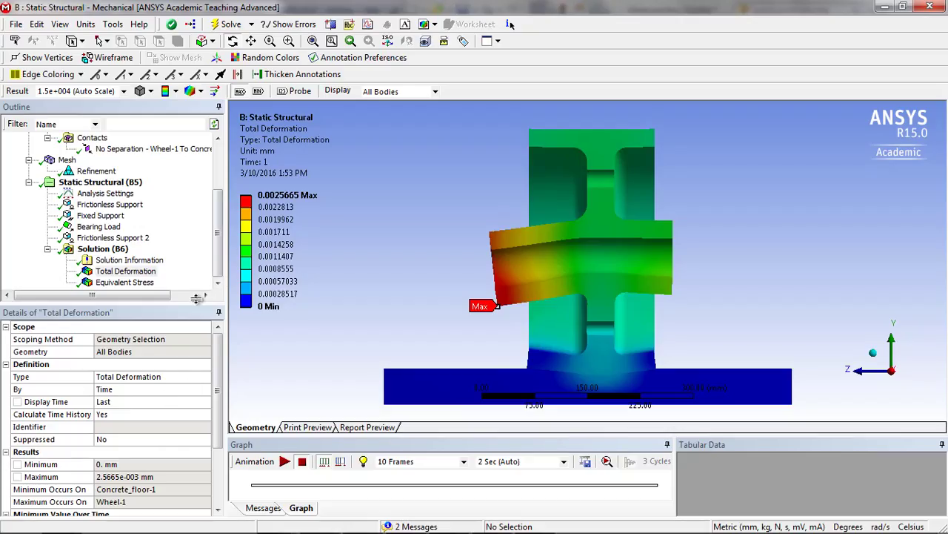
- Review the Total Deformation and Equivalent Stress results in ANSYS Mechanical and compare them with the von Mises stress plot in SolidWorks
left_click(122, 271)
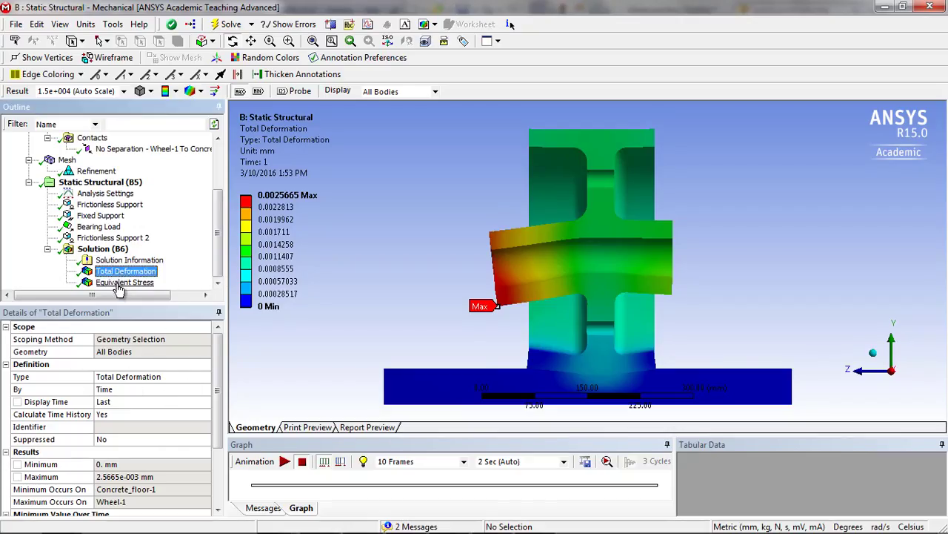
left_click(123, 282)
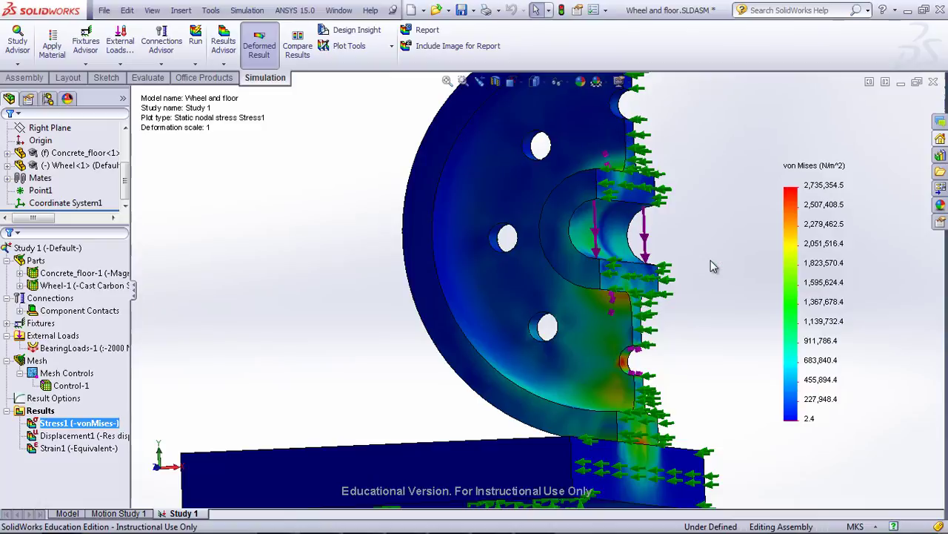
scroll(699, 314, "down", 3)
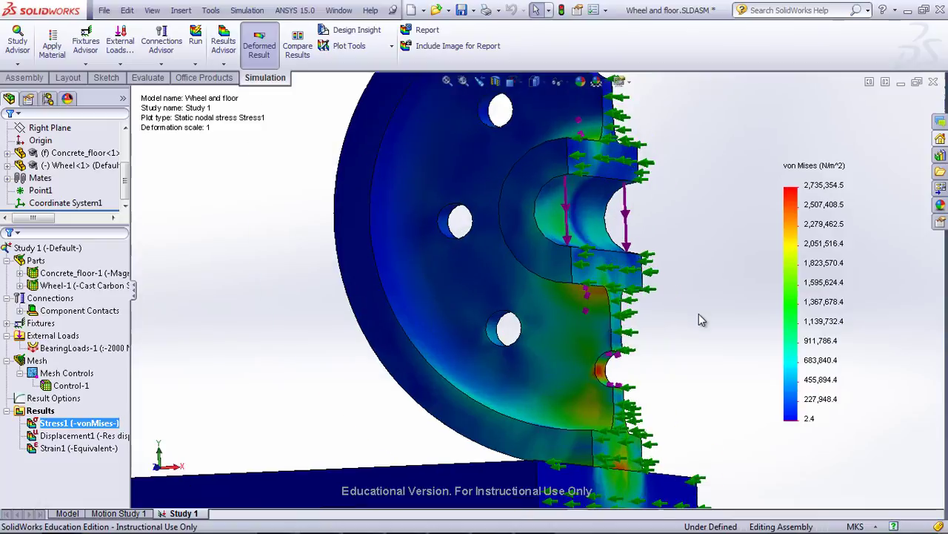
scroll(699, 313, "up", 4)
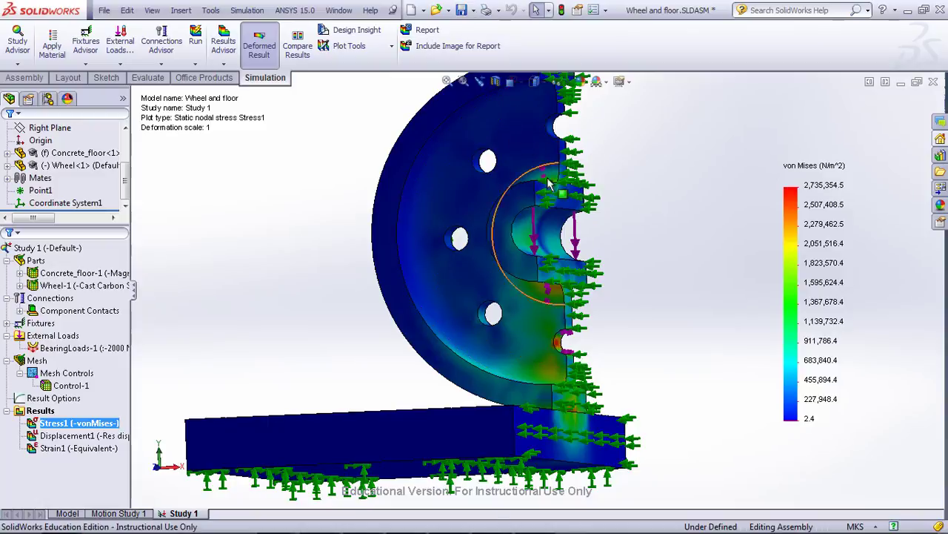
- Switch from SolidWorks to the unsaved project in ANSYS Workbench
key("alt+Tab")
key("alt+Tab")
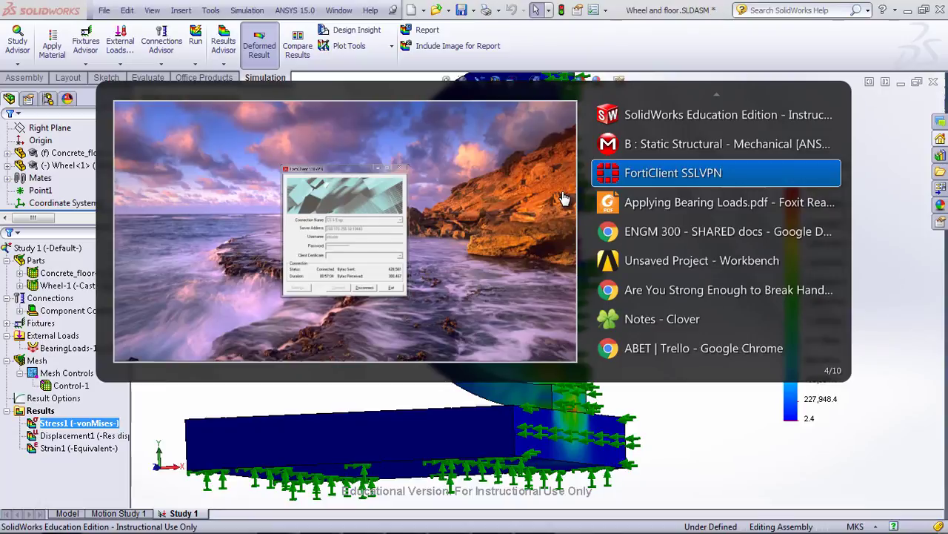
key("alt+Tab")
key("alt+Tab")
key("alt+Tab")
key("alt+Tab")
key("alt+Tab")
key("alt+Tab")
key("alt+Tab")
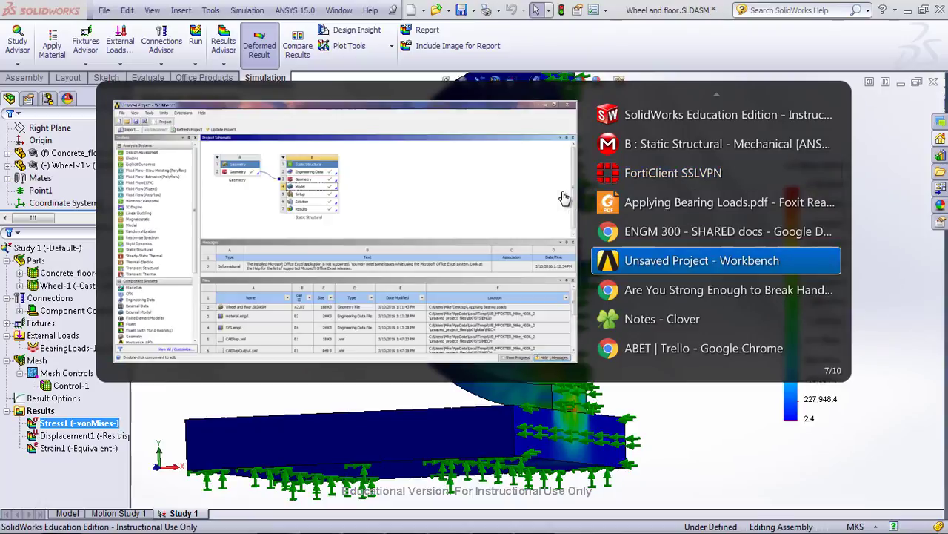